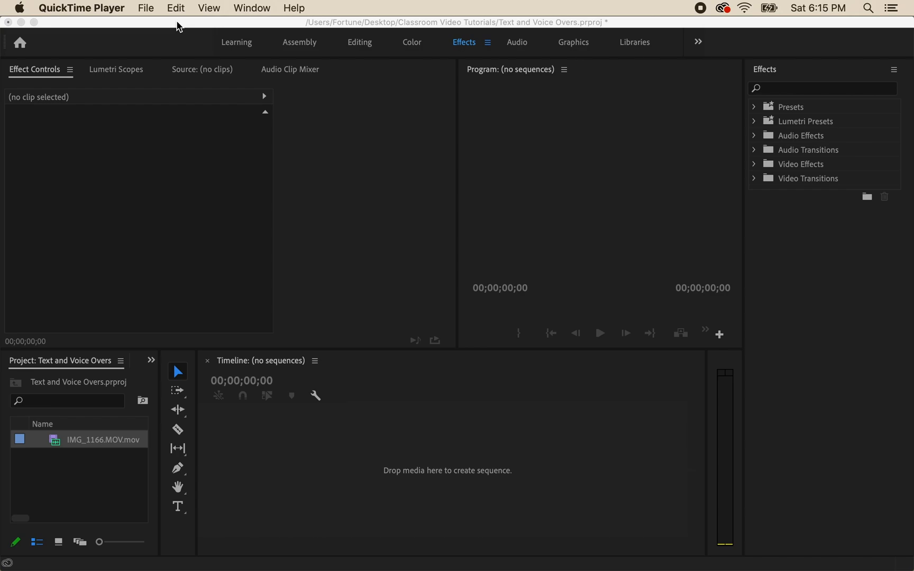
Import the audio file New Recording 8.m4a from the Desktop into the project.
click(118, 24)
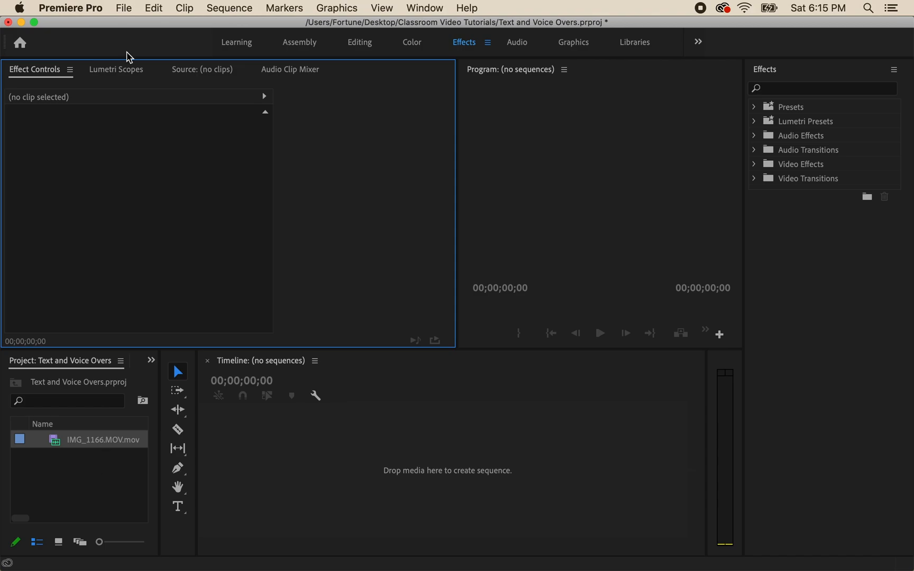
click(127, 9)
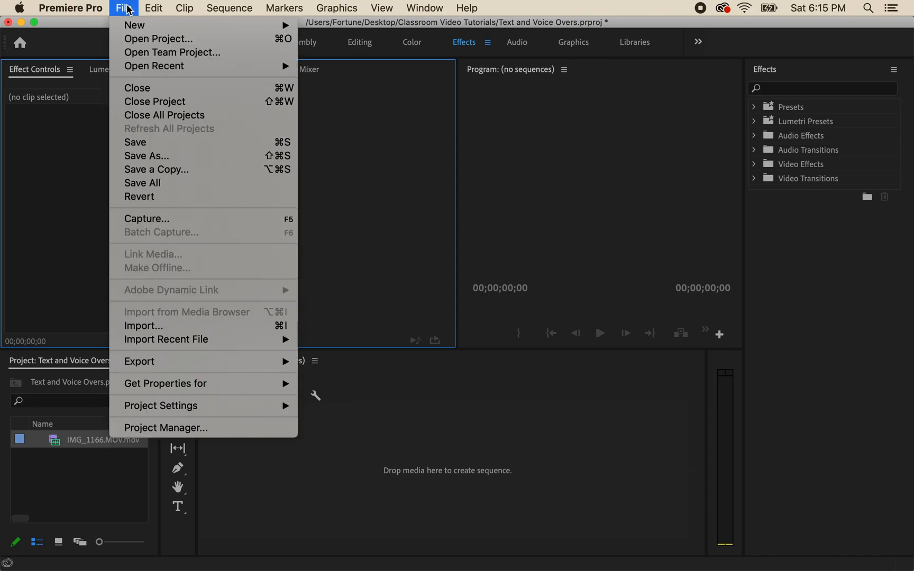
click(144, 326)
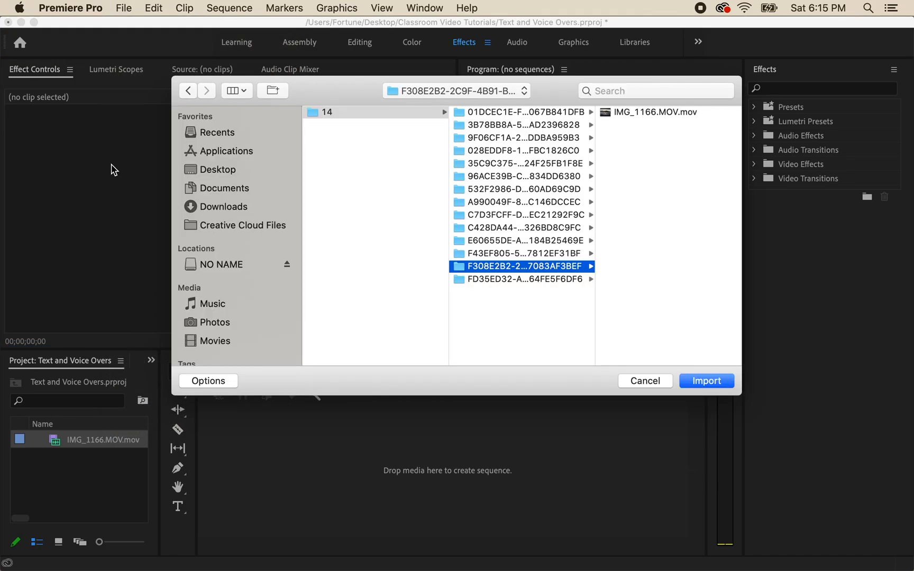
click(214, 168)
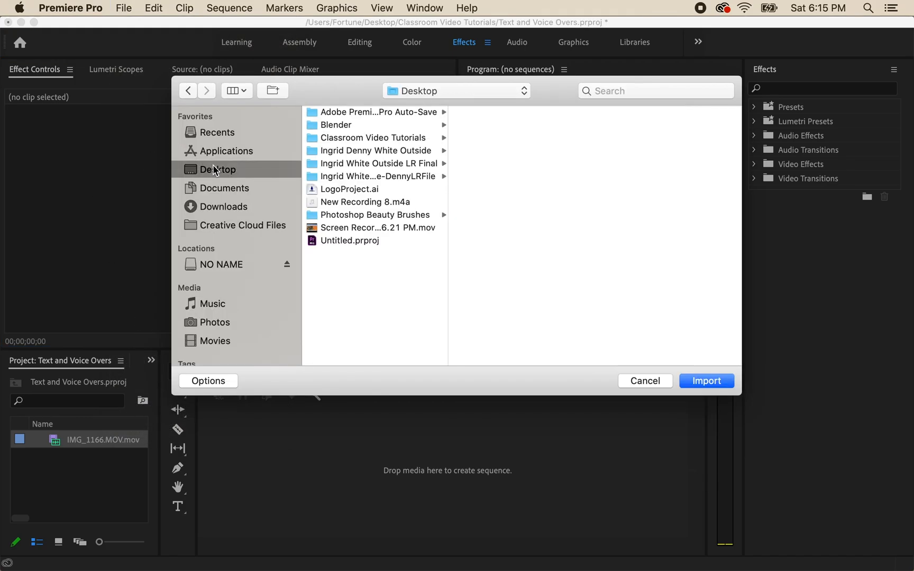
click(340, 203)
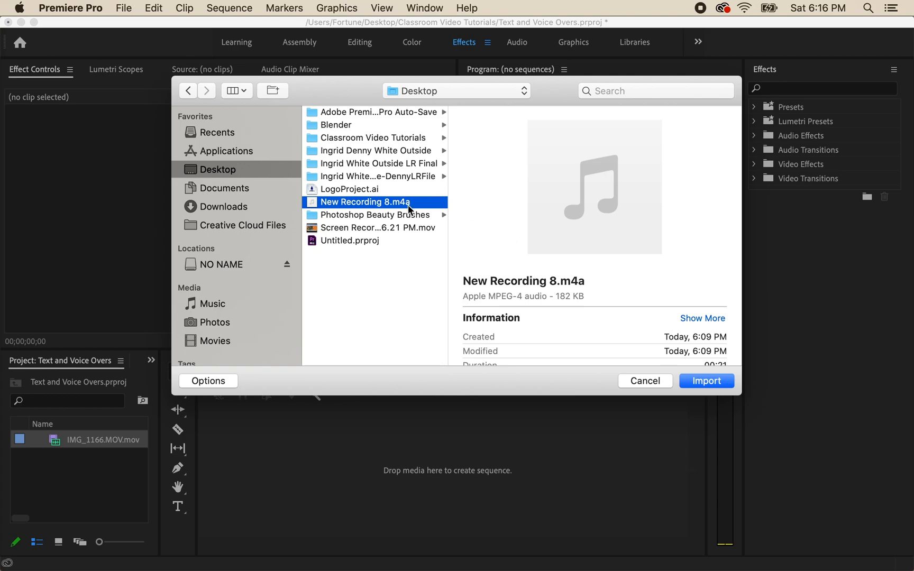
click(723, 384)
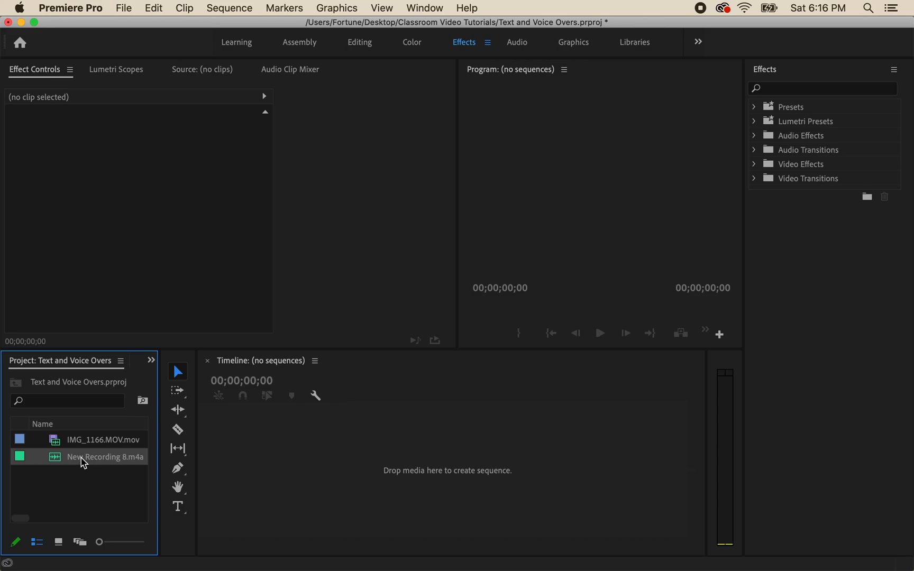
Create a new sequence by placing the IMG_1166.MOV.mov clip in the empty timeline.
click(80, 444)
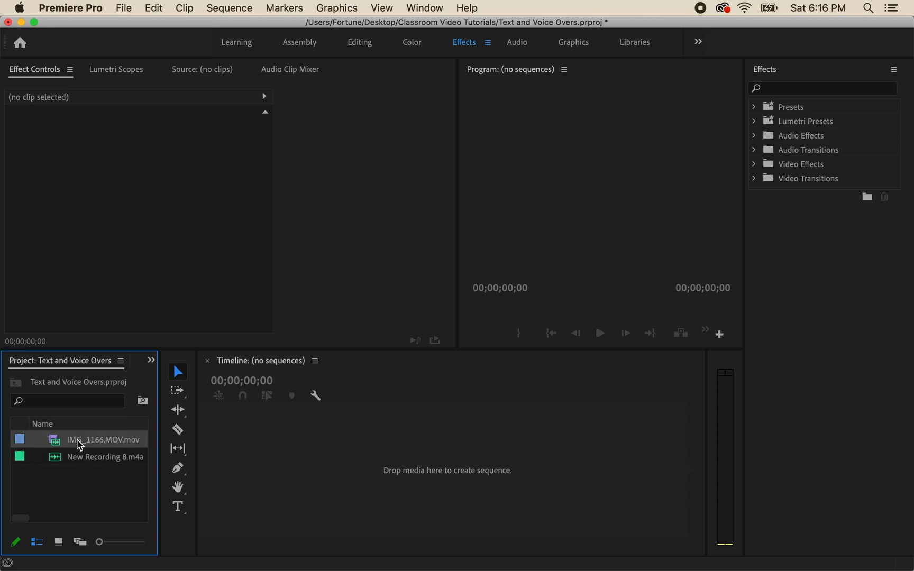
mouse_move(82, 446)
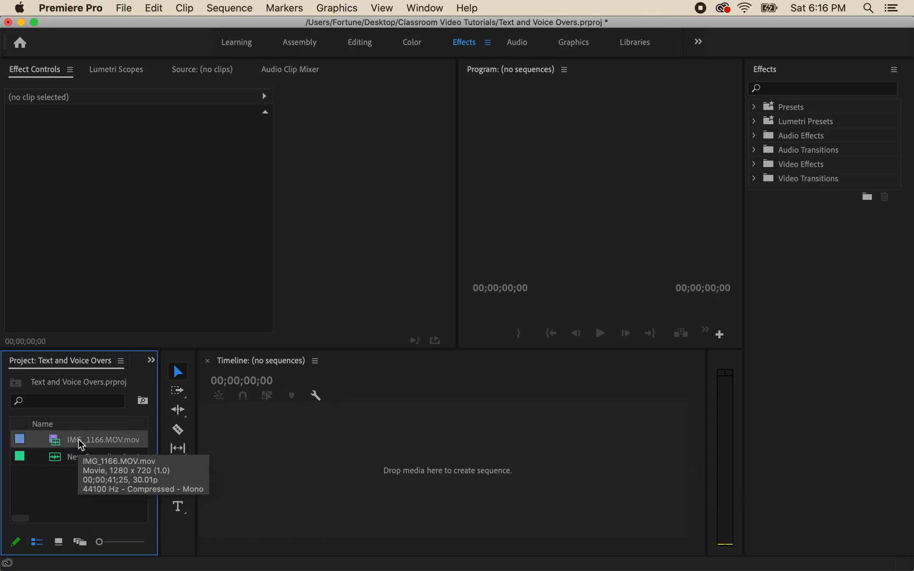
drag(69, 441, 333, 483)
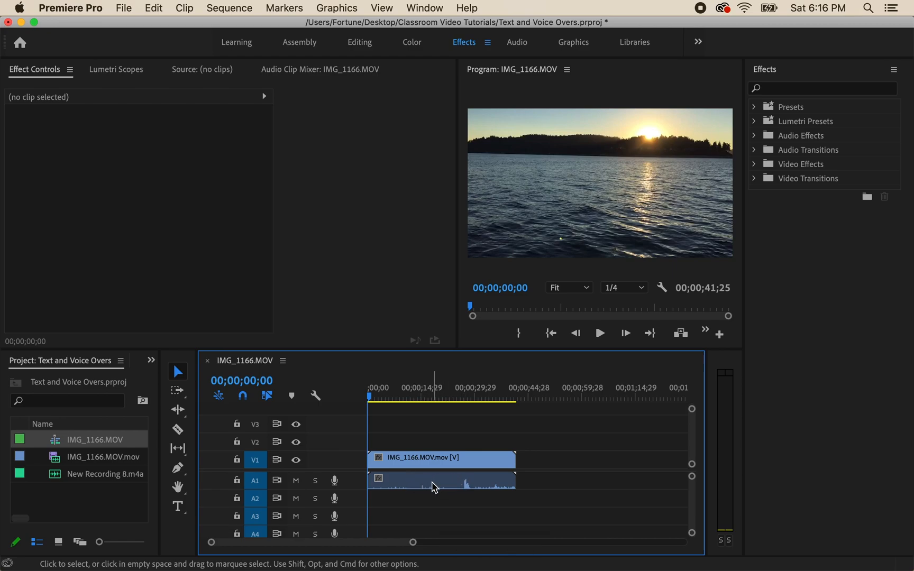
Play the sequence from the start to review the footage and its original sound, stopping at about 00;00;29;16.
click(600, 334)
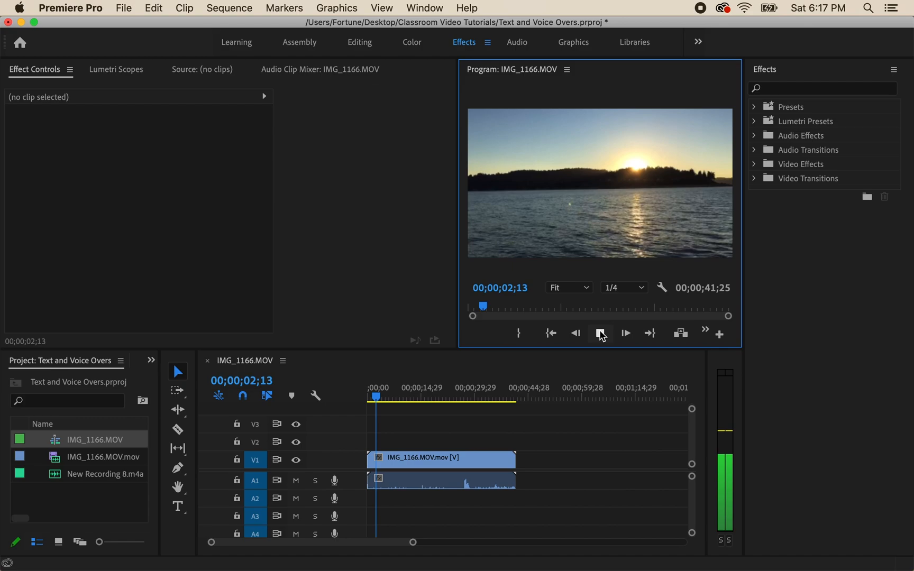
key(XF86AudioRaiseVolume)
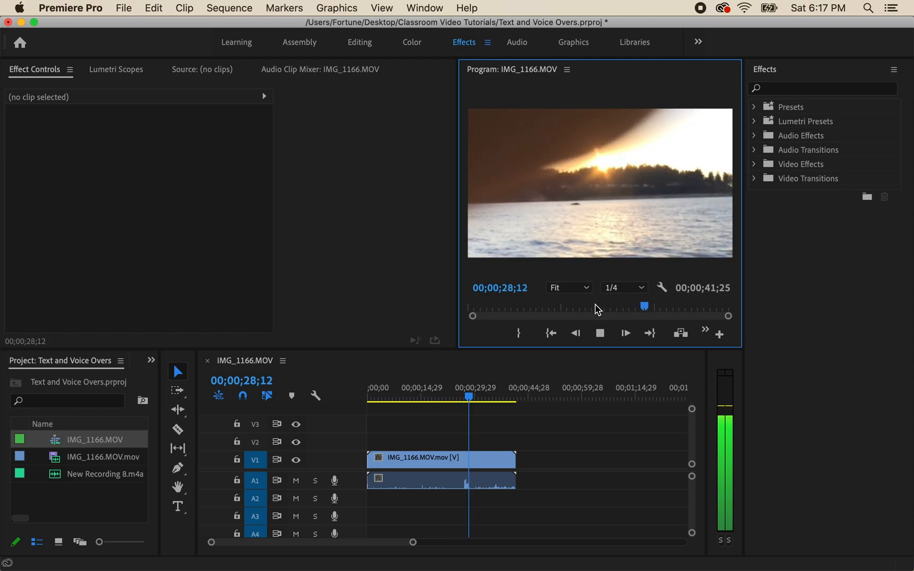
click(600, 333)
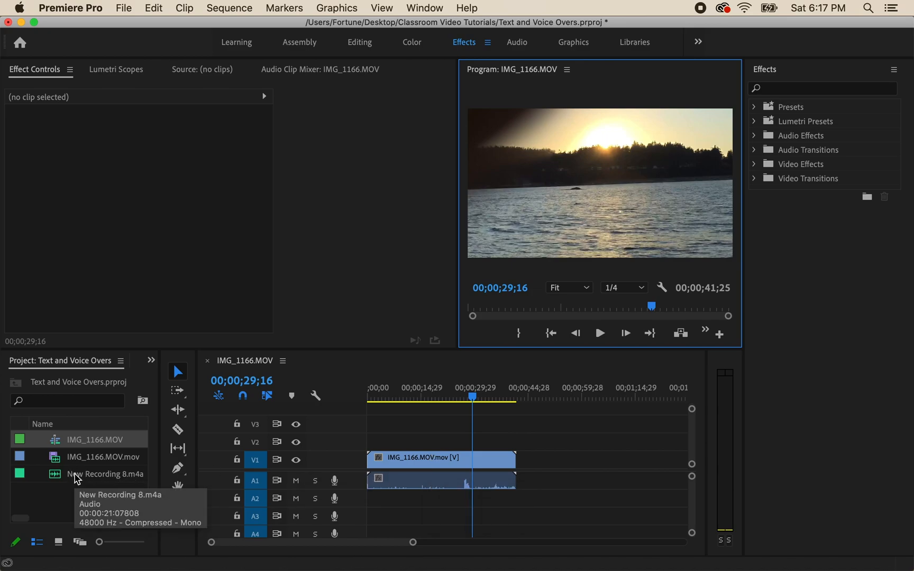
Place New Recording 8.m4a on audio track A2 so that it ends together with the video clip.
drag(78, 479, 449, 445)
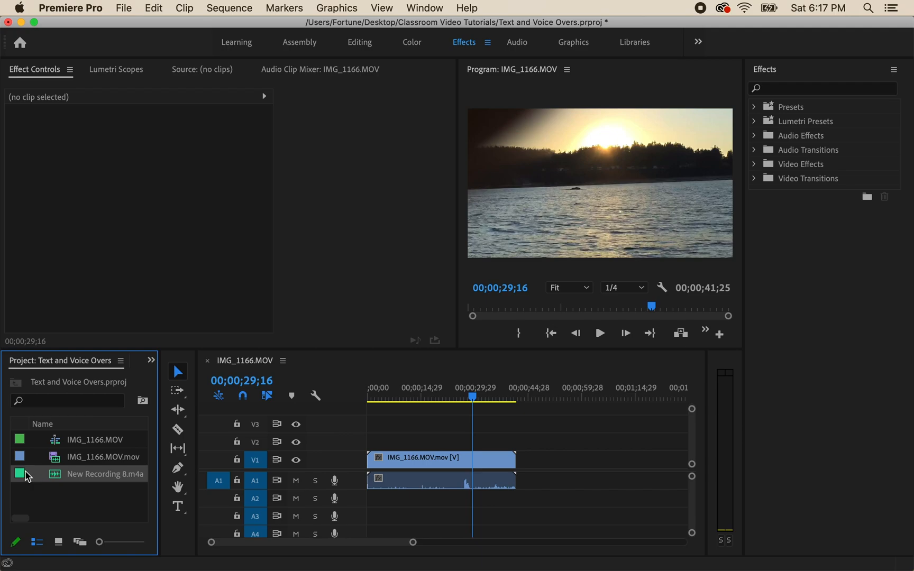
drag(56, 479, 462, 441)
click(56, 479)
drag(55, 479, 445, 501)
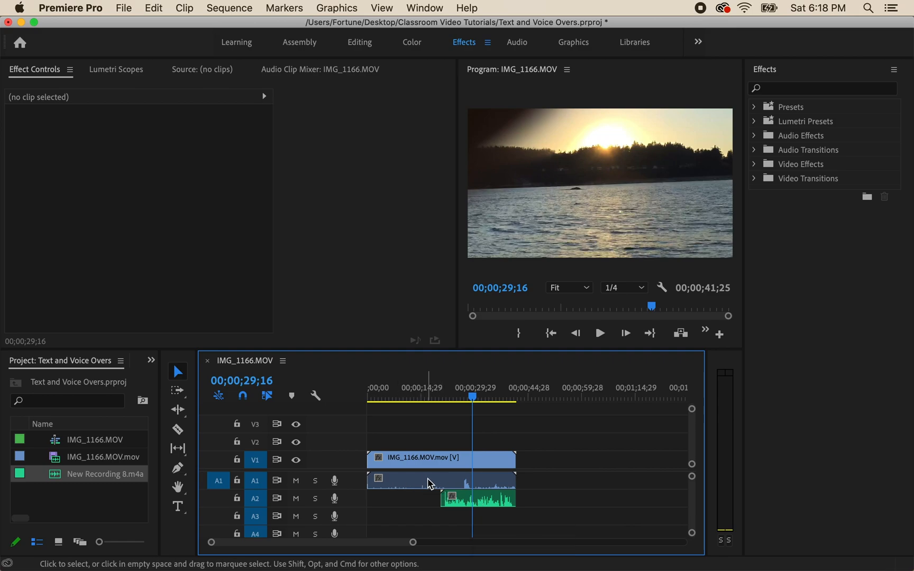
Mute audio track A1 and play the sequence from about 00;00;18;29 to check the voice-over.
click(297, 481)
click(435, 398)
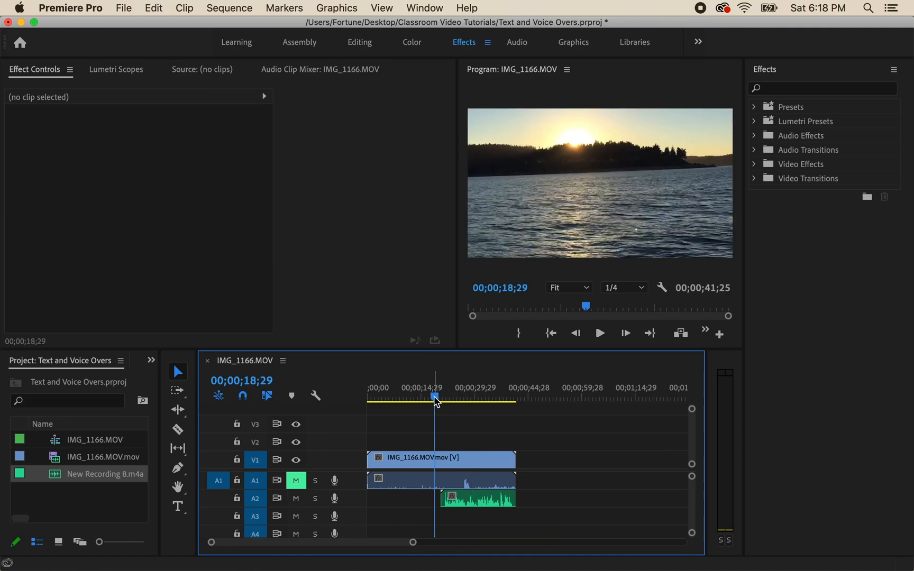
key(space)
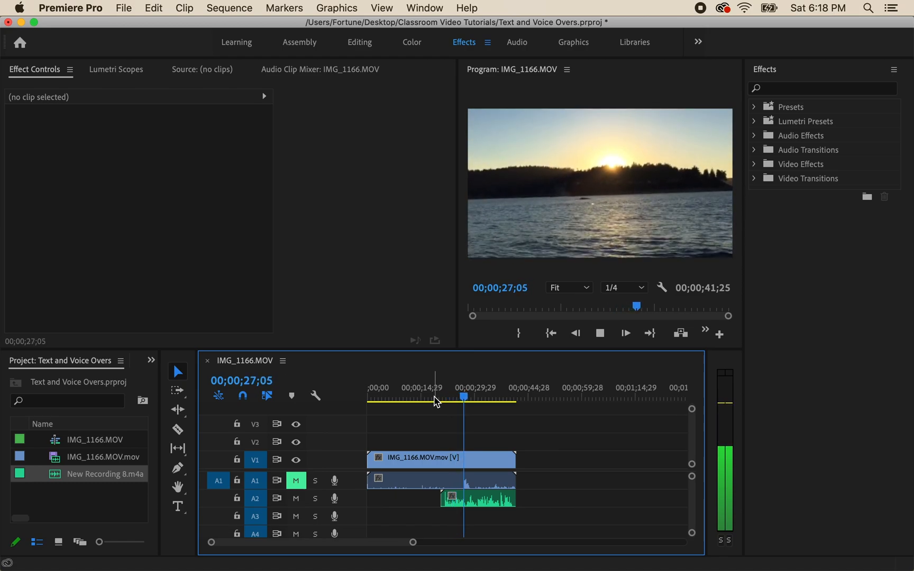
click(600, 334)
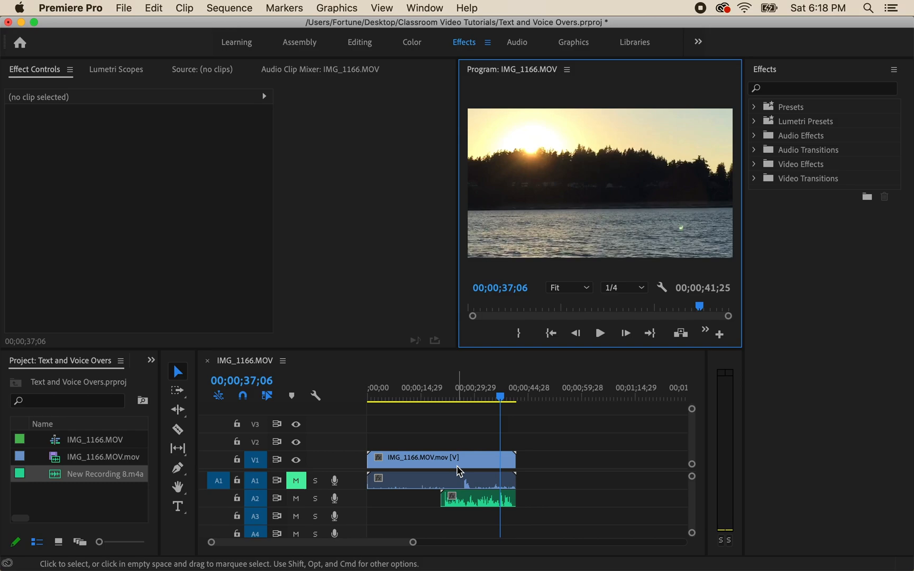
Switch to the Editing workspace and add a wide text box over the upper half of the frame reading "The Humpback Whale".
click(361, 49)
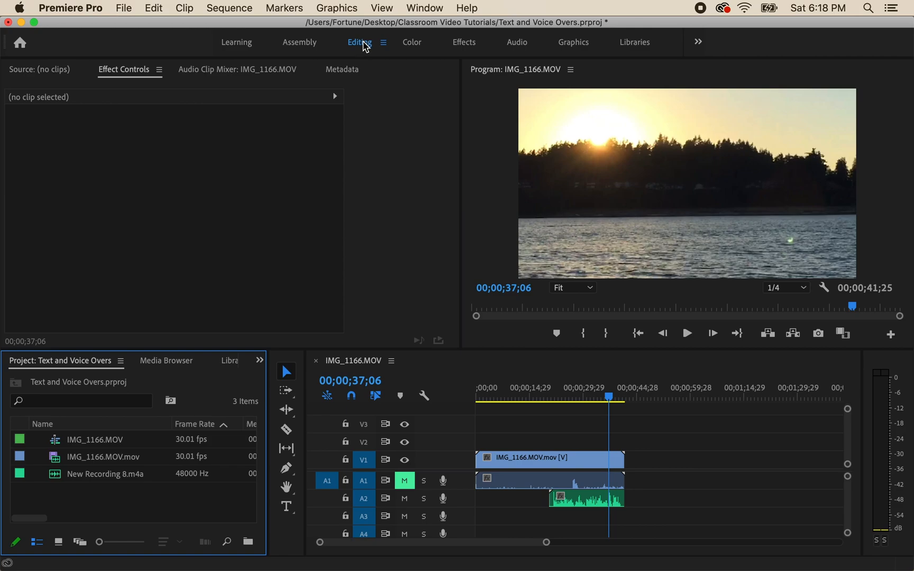
click(567, 464)
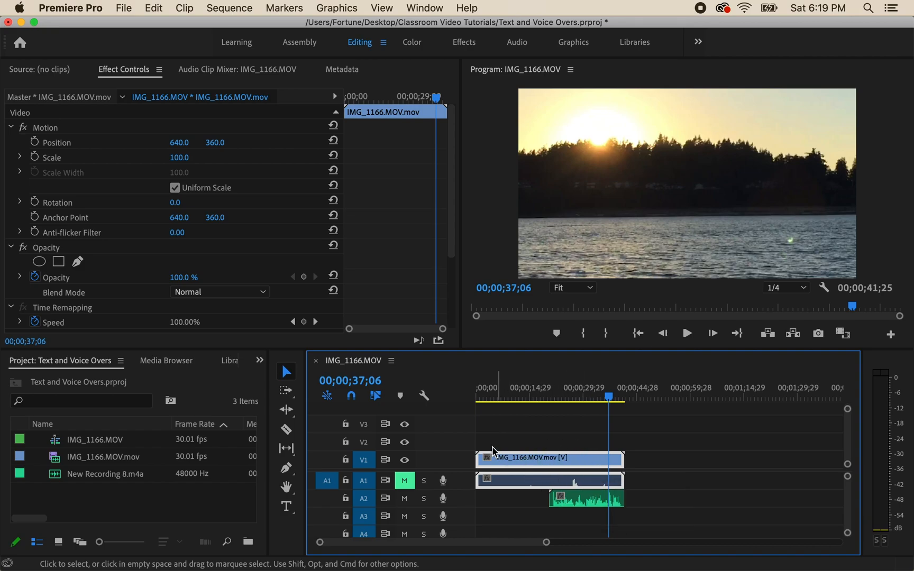
click(287, 507)
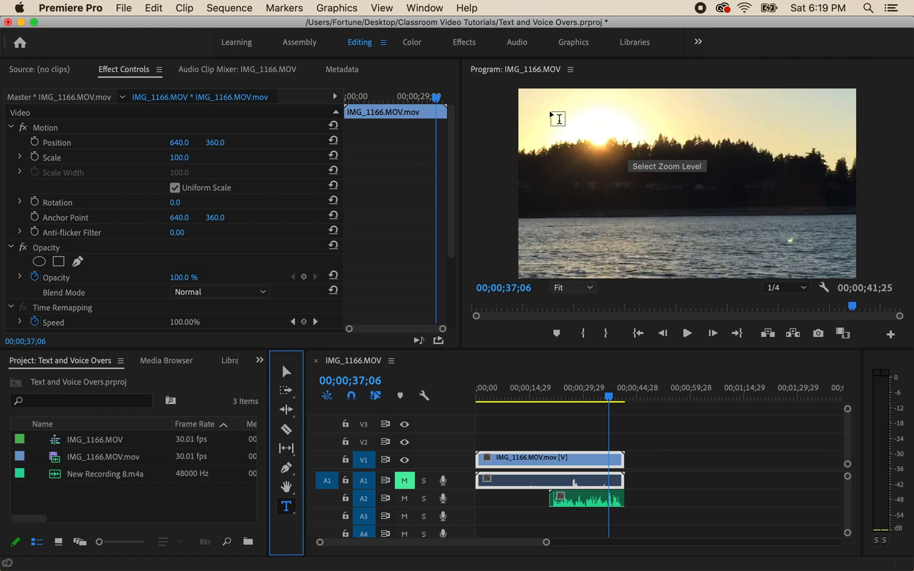
drag(549, 114, 821, 203)
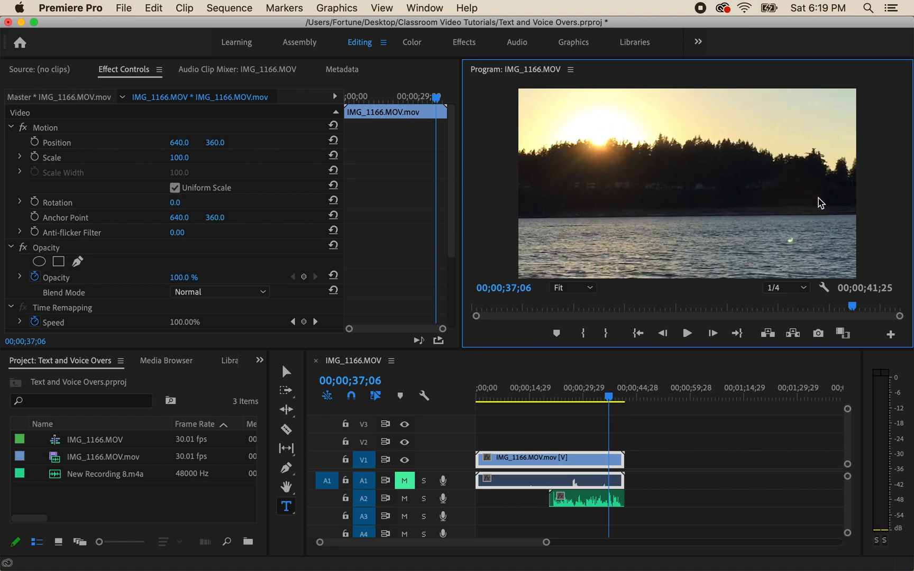
click(738, 182)
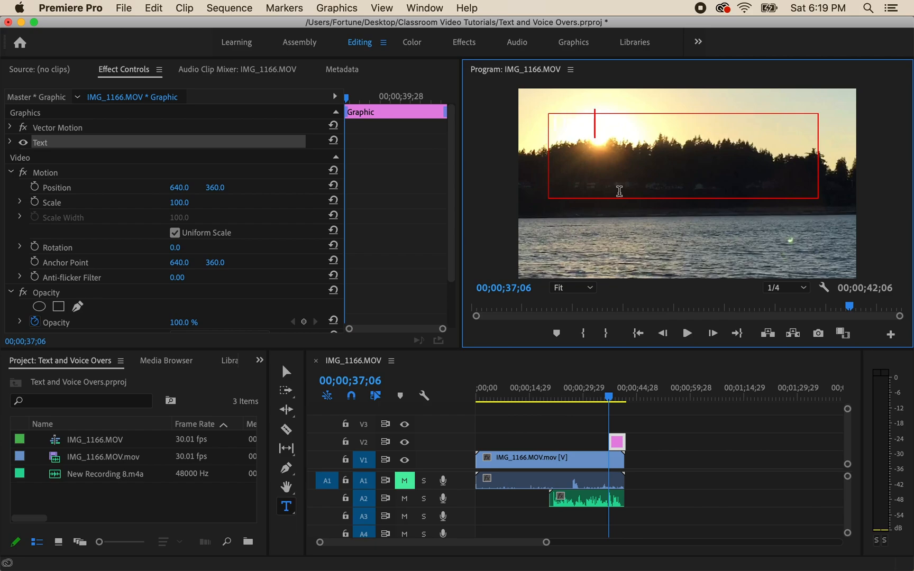
text(Campba)
text(ck Whale)
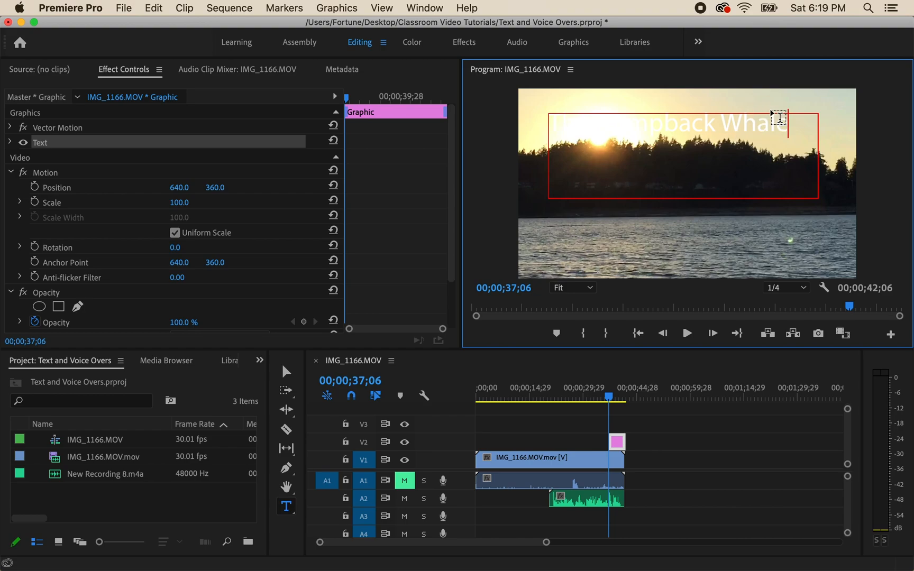
Set the fill color of the whole "The Humpback Whale" text to near-black 060606.
drag(792, 121, 542, 127)
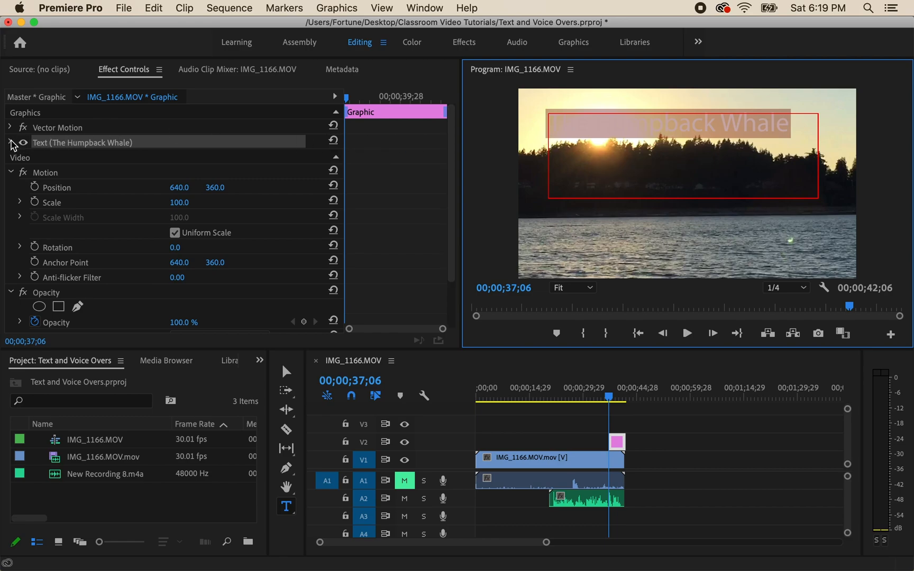
click(10, 142)
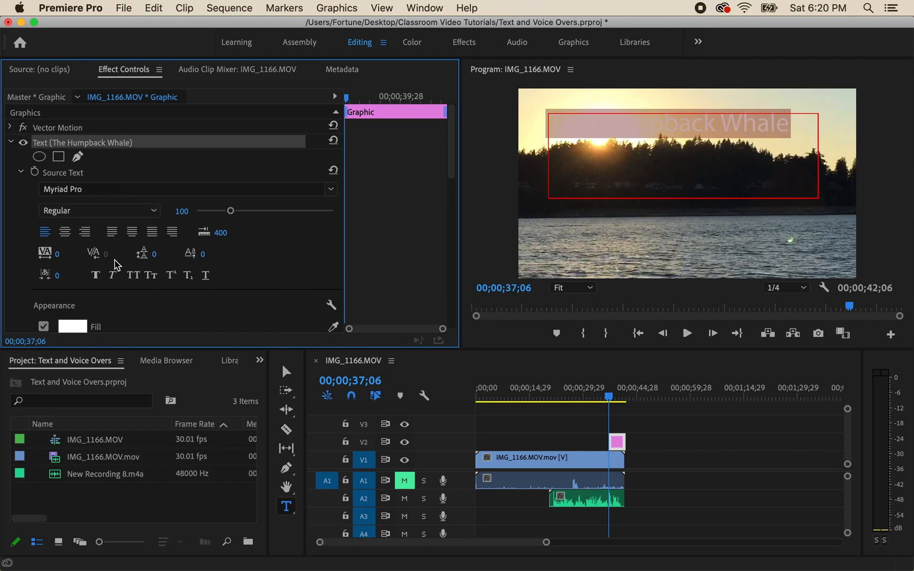
scroll(121, 304, down, 3)
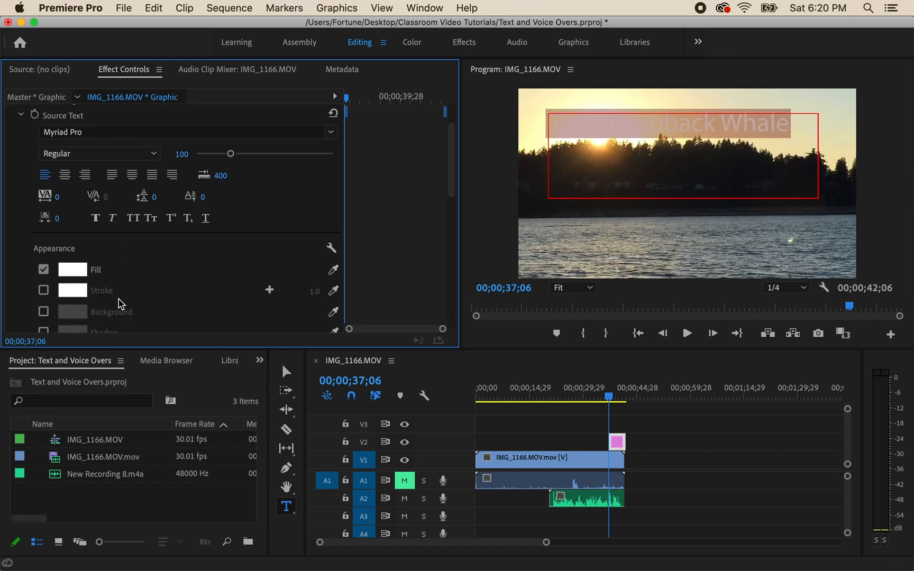
click(77, 273)
click(289, 213)
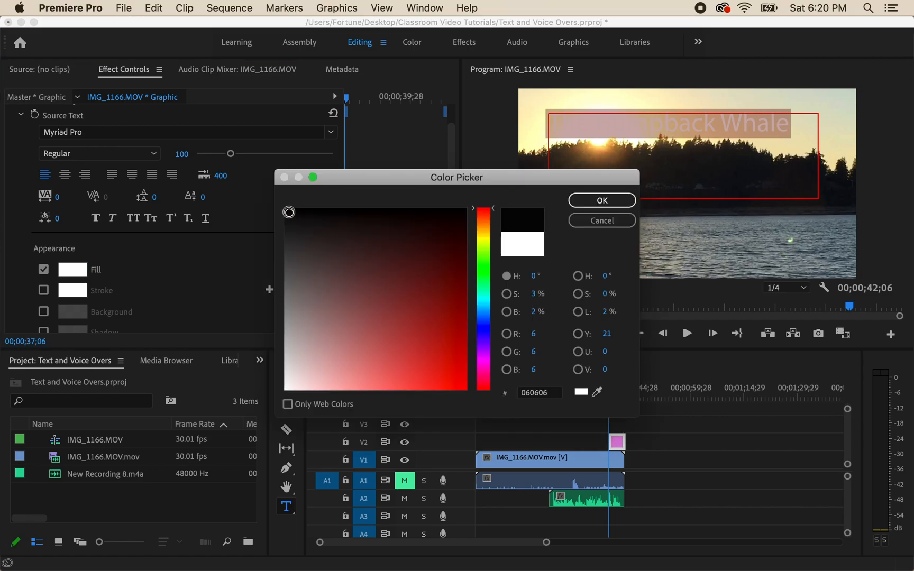
click(602, 200)
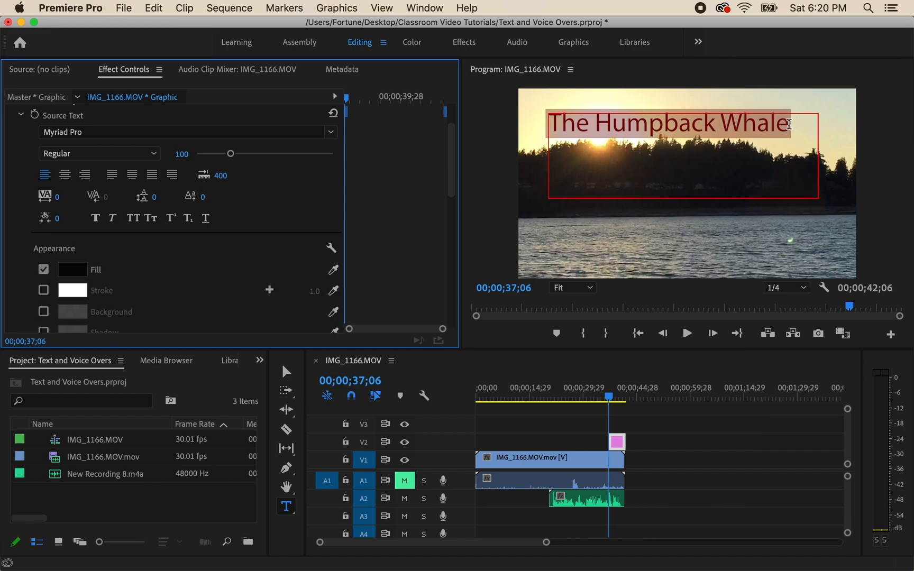
Extend the text to read "The Humpback Whale is one of the largest whales".
click(789, 125)
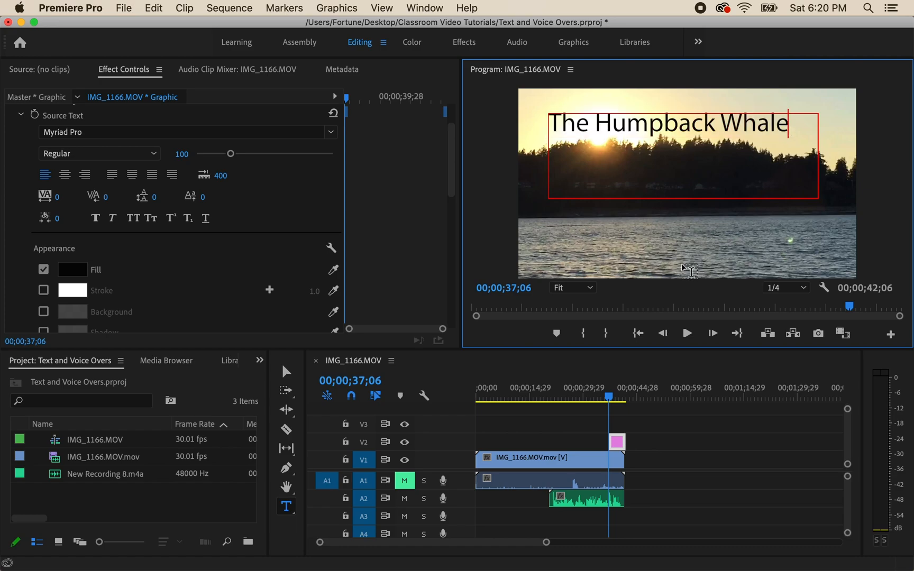
text(is one of the lar)
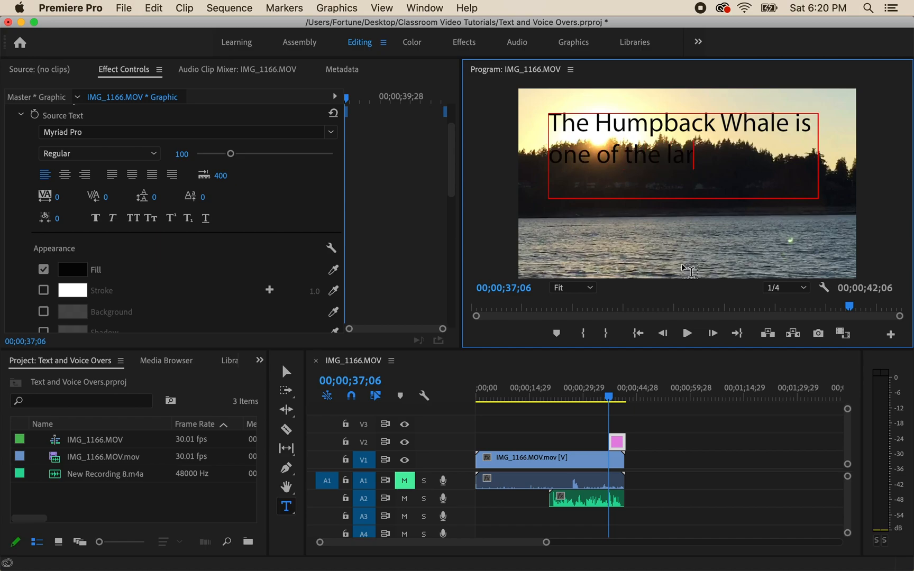
text(gest whales)
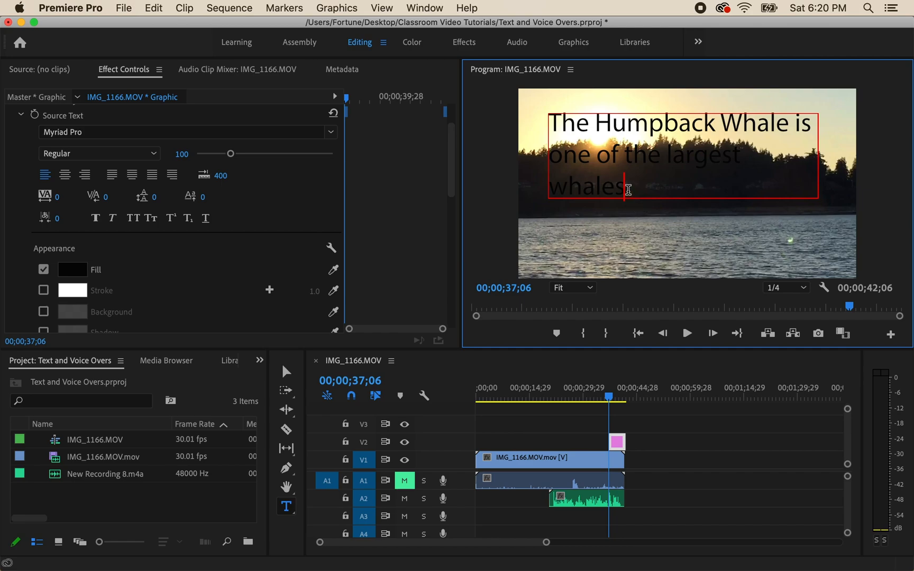
Center-align all of the text in the text box.
drag(627, 189, 554, 130)
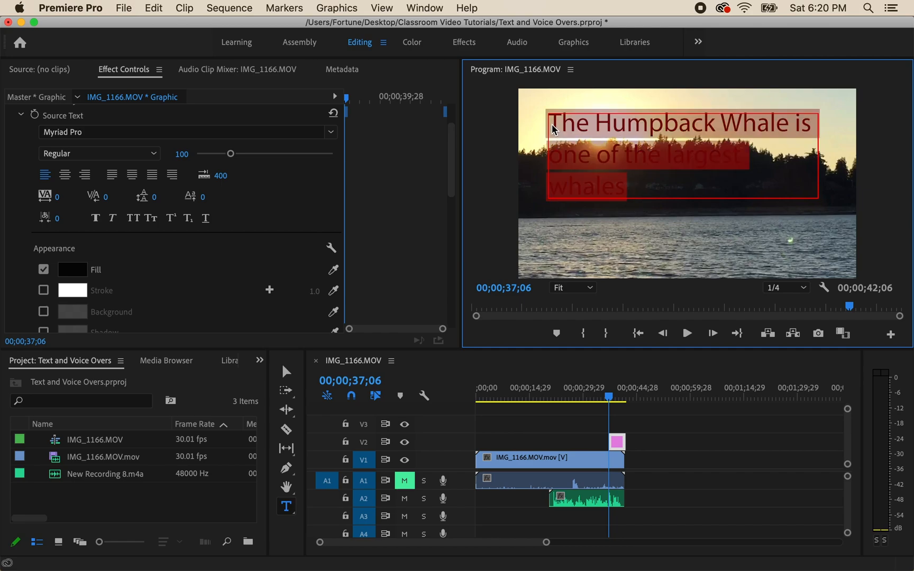
scroll(117, 241, up, 3)
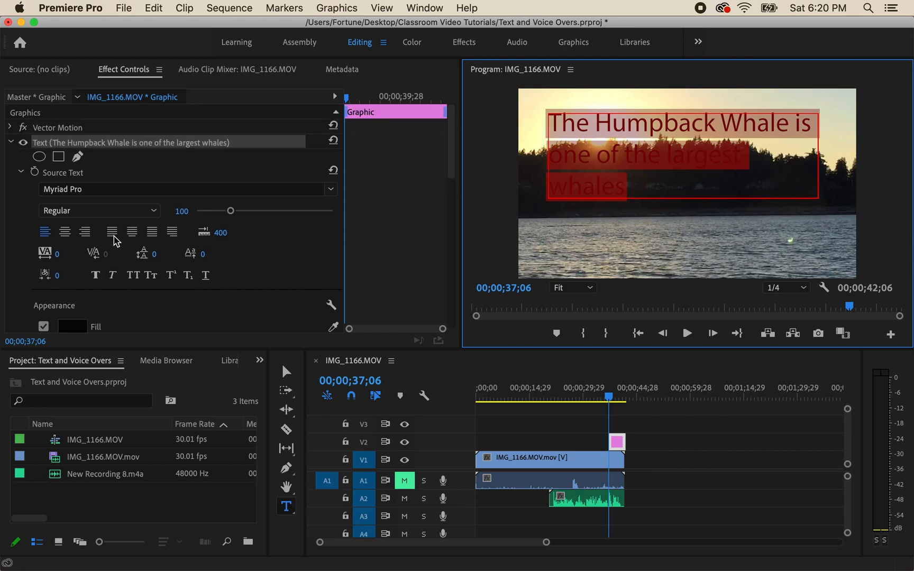
click(65, 233)
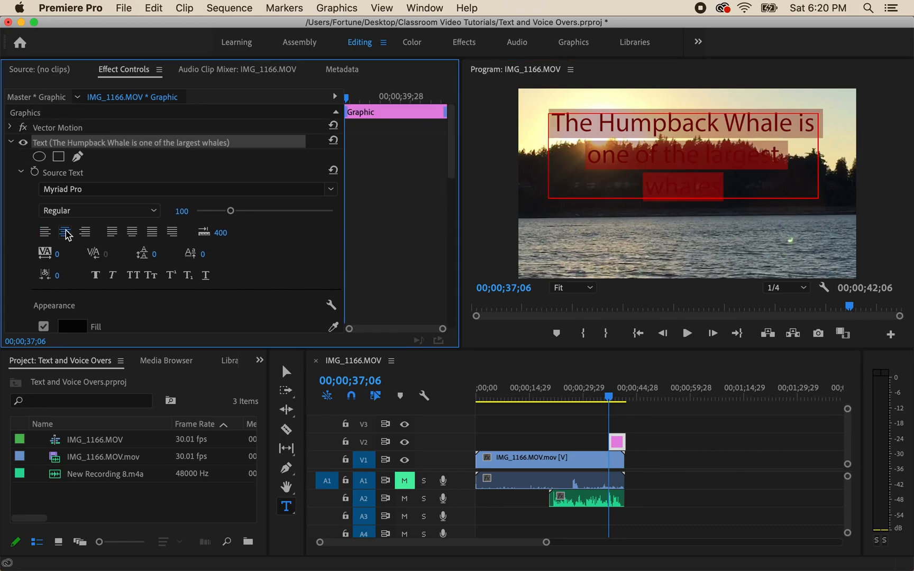
Change the font of the whale text to Neothic and reduce its size to 55.
click(330, 189)
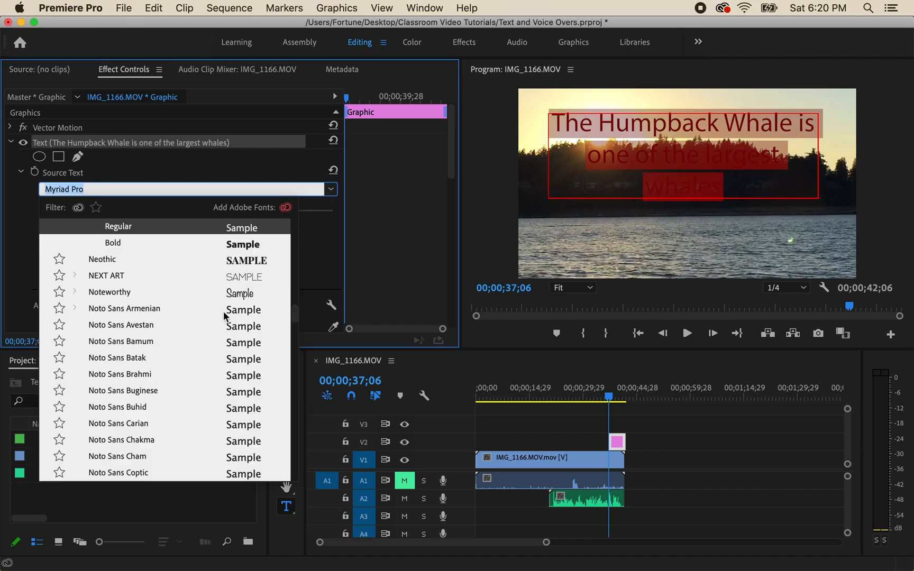
scroll(224, 308, down, 5)
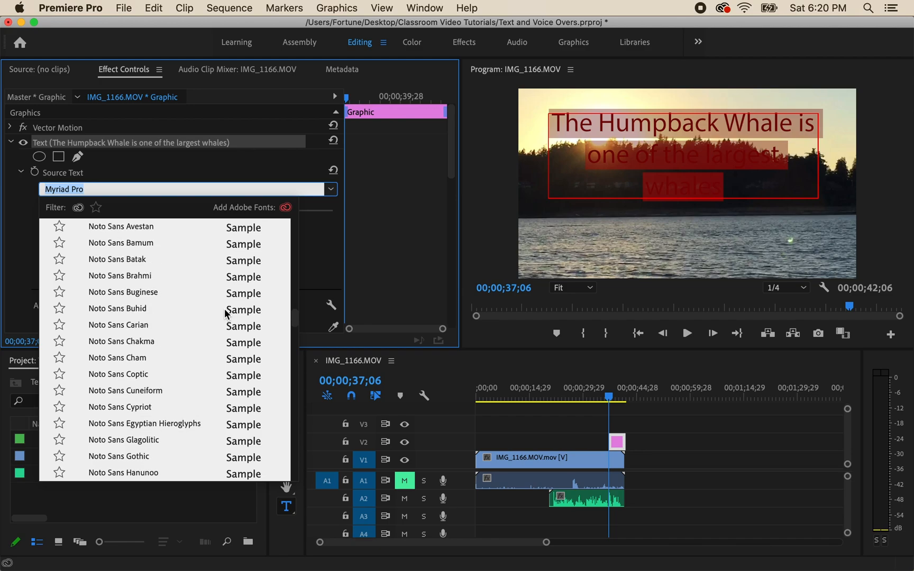
scroll(225, 309, down, 11)
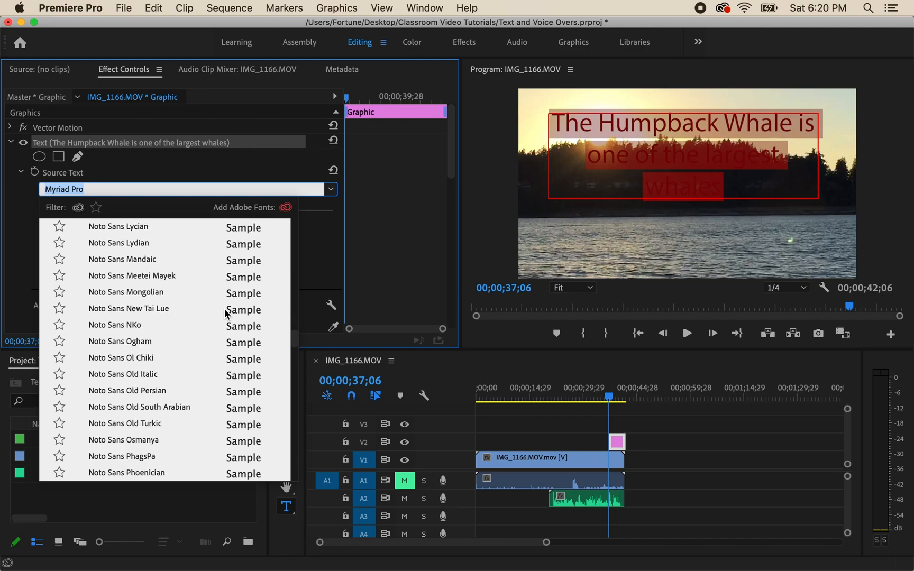
scroll(224, 308, up, 14)
scroll(225, 313, up, 6)
scroll(225, 313, up, 1)
scroll(225, 313, down, 3)
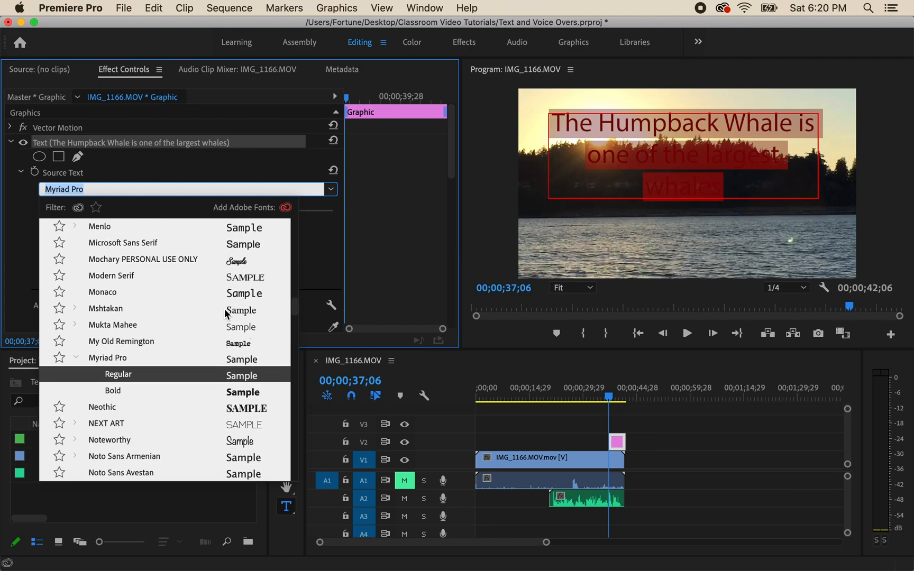
click(233, 408)
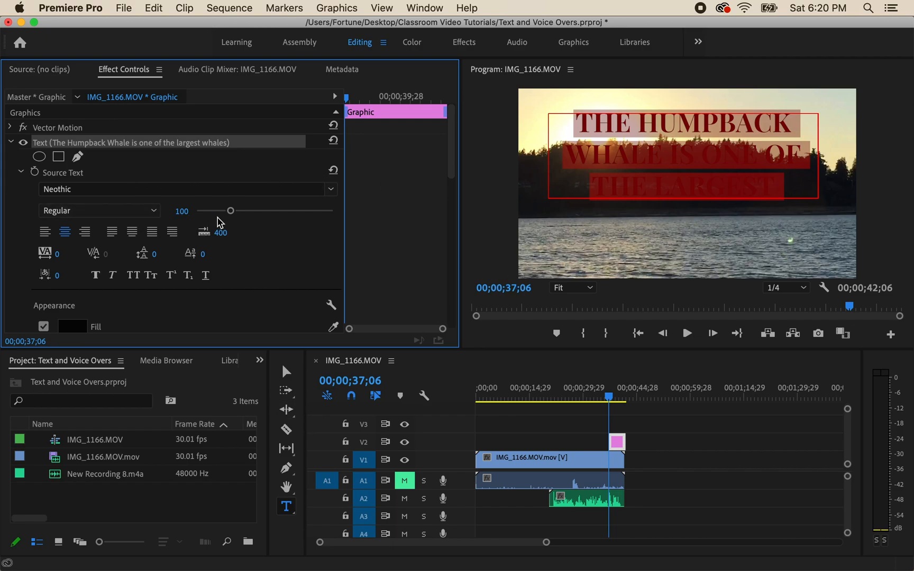
drag(232, 217, 215, 214)
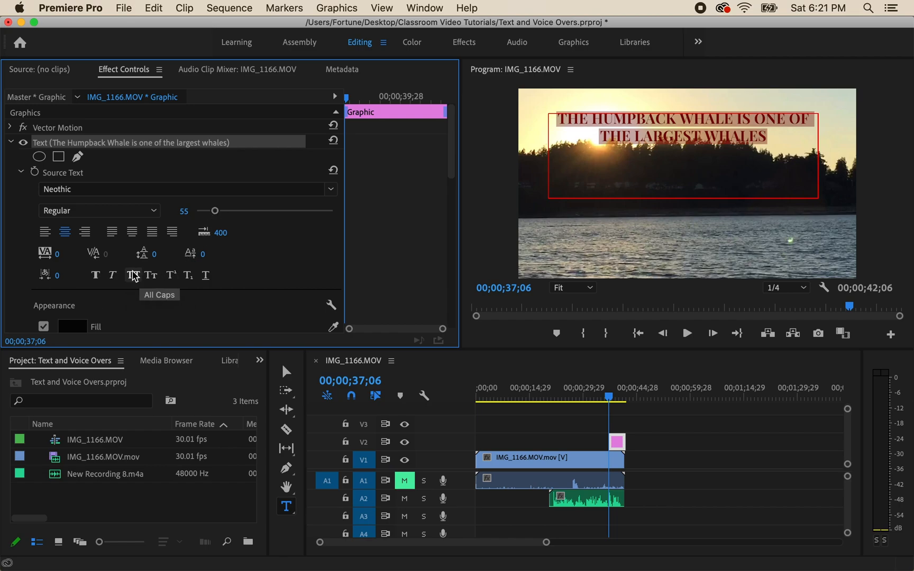
Try a stroke on the whale text while looking through its appearance and transform settings.
scroll(150, 286, down, 5)
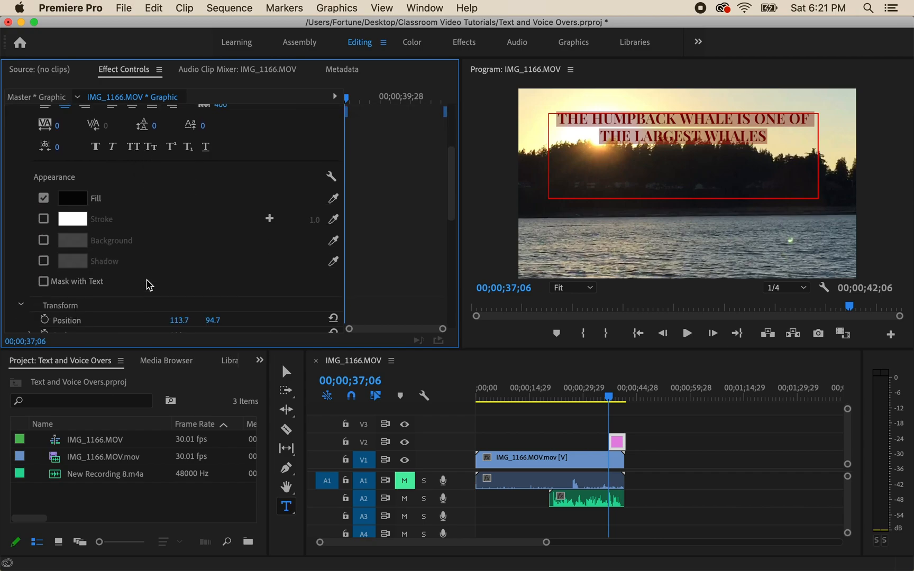
scroll(150, 286, down, 5)
scroll(150, 286, up, 7)
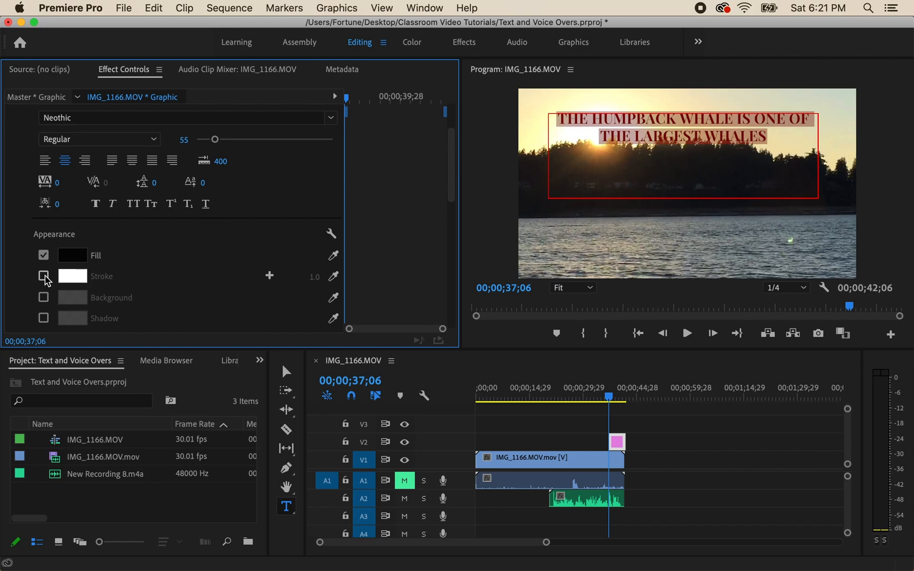
click(44, 276)
click(44, 276)
scroll(203, 254, up, 3)
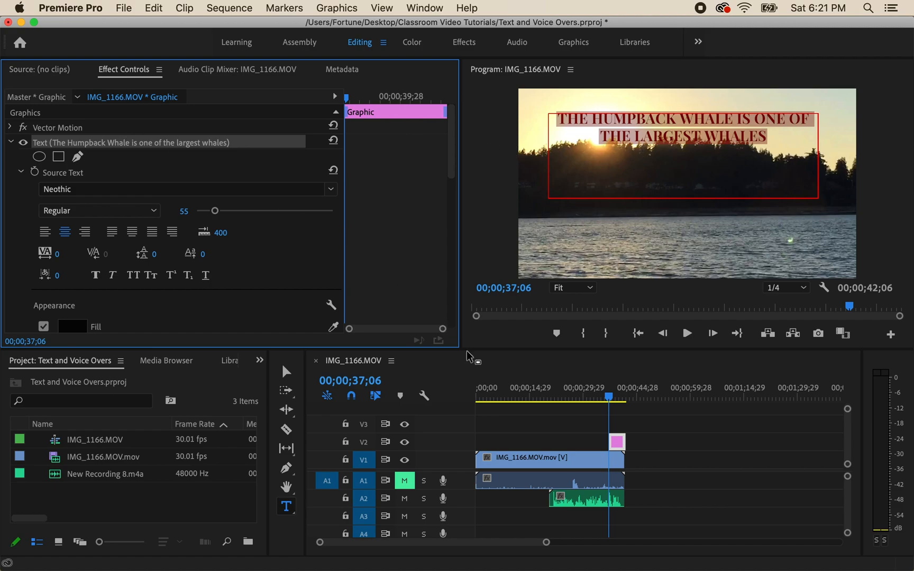
Move the text box up and slightly right so the text sits near the top of the video frame, and deselect it.
click(287, 373)
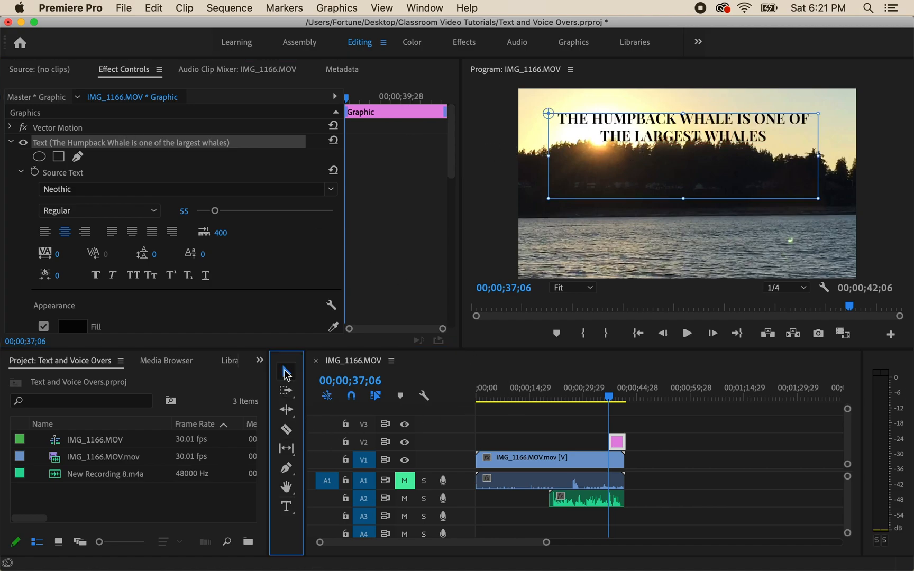
drag(685, 130, 691, 117)
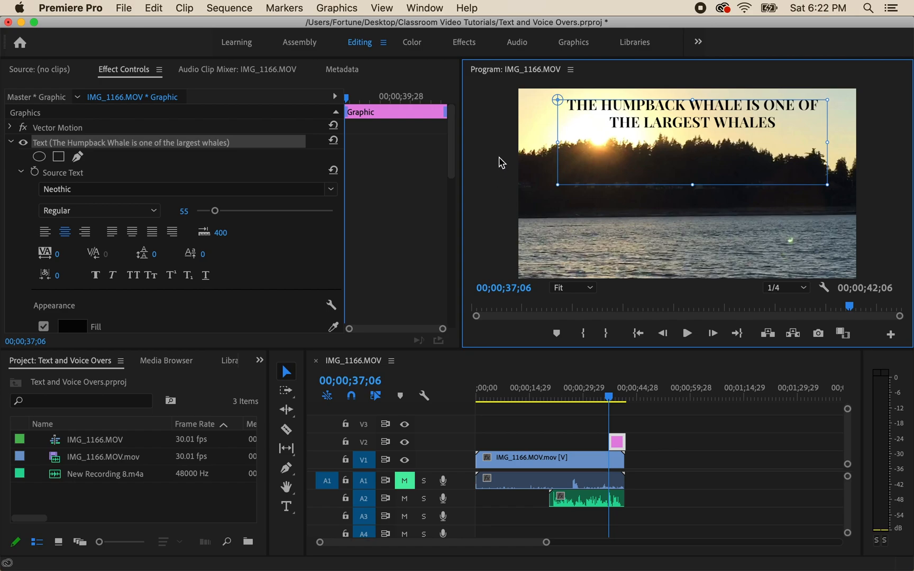
click(496, 165)
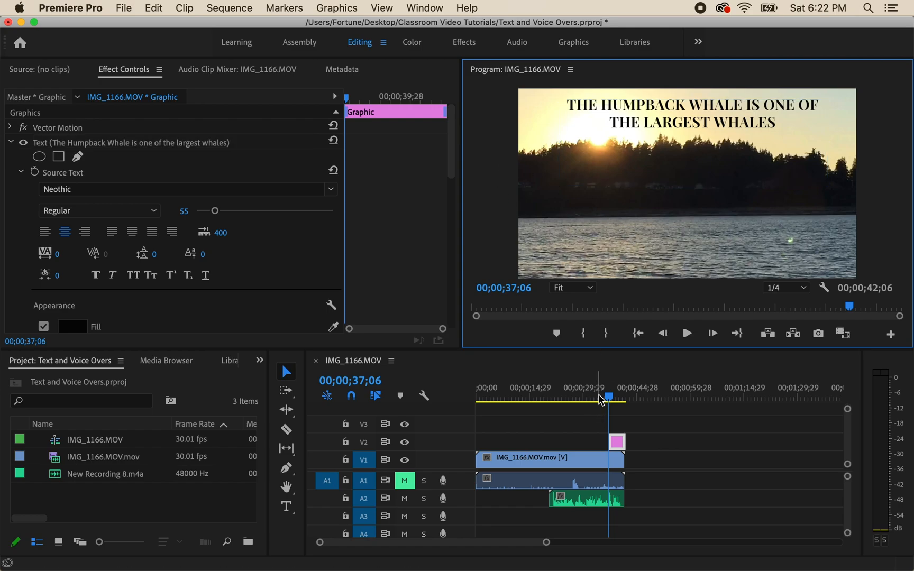
Play back the section with the text, and trim both ends of the text clip on V2 so it finishes with the video clip.
click(596, 400)
key(space)
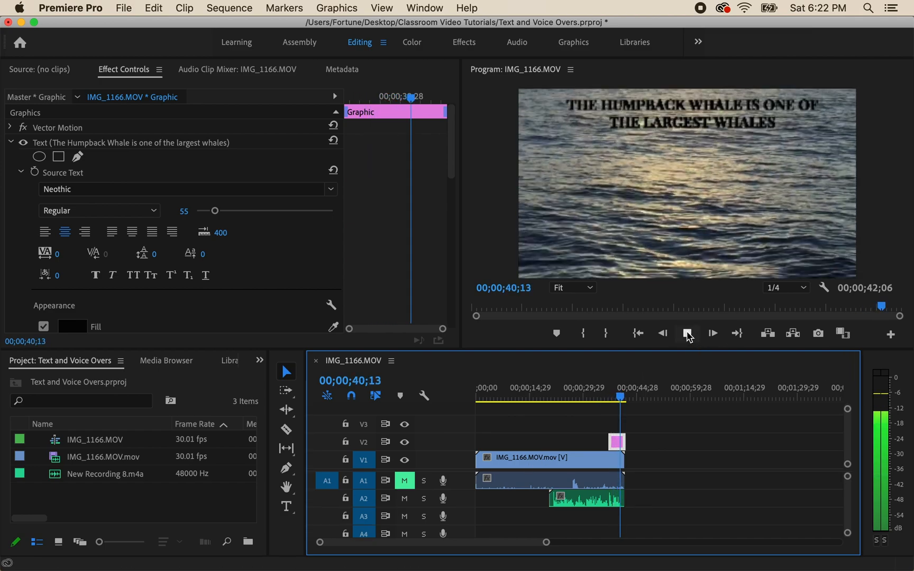
click(687, 334)
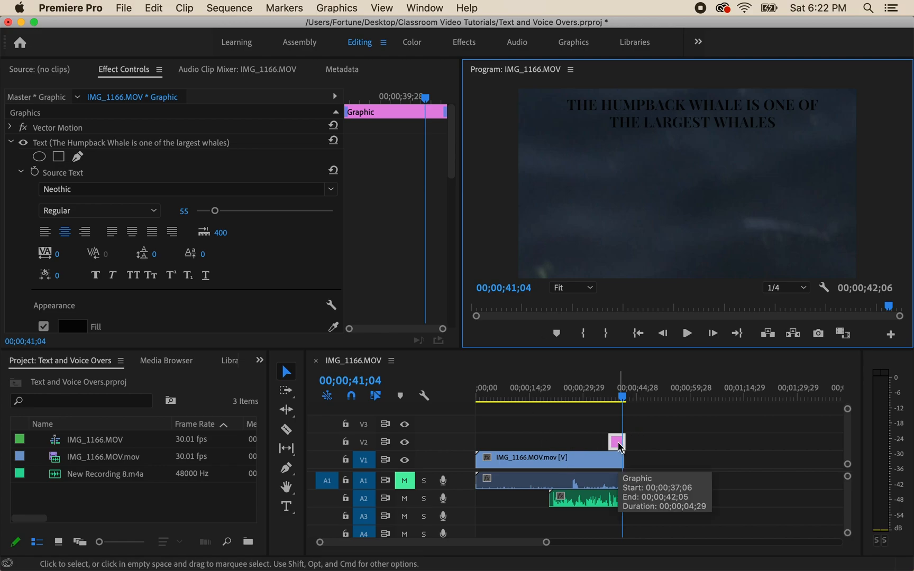
scroll(621, 447, up, 5)
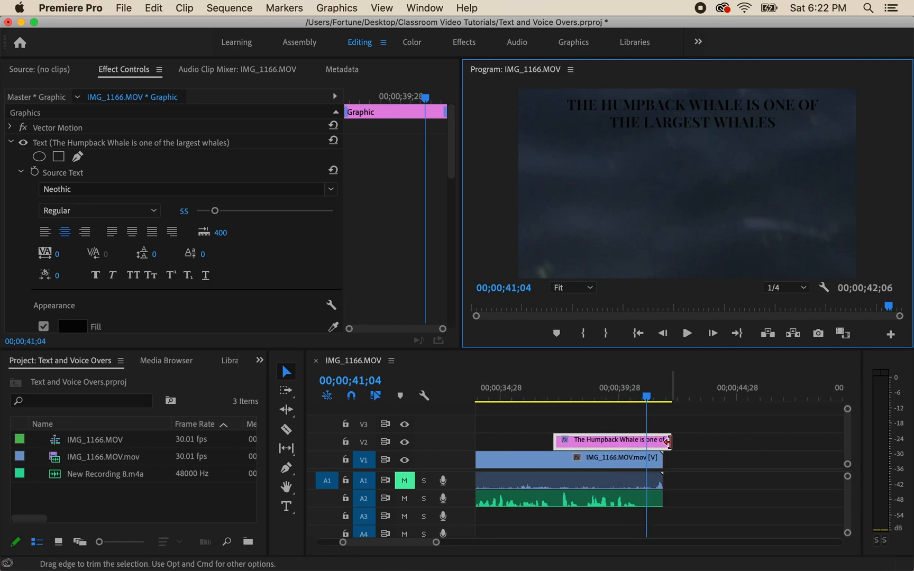
drag(669, 443, 608, 449)
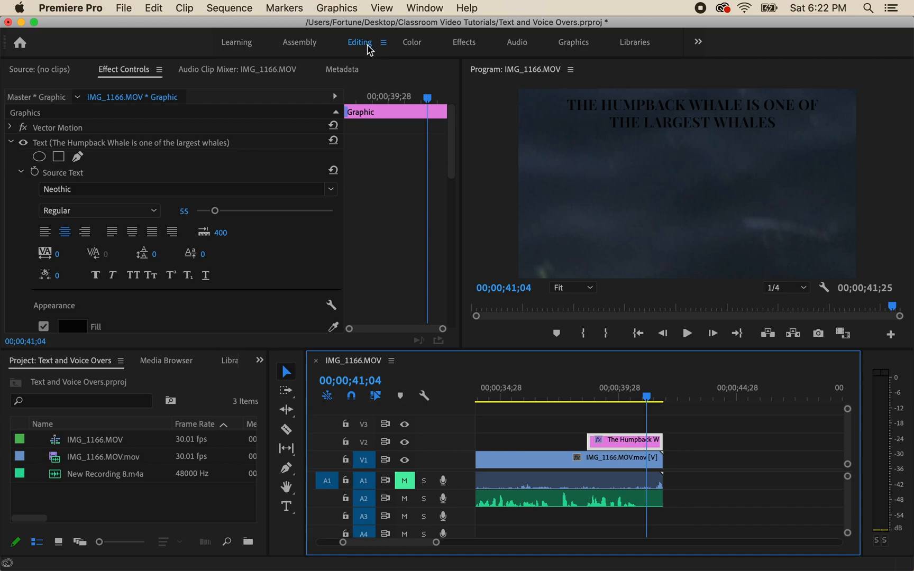
Switch to the All Panels workspace and expand the Video Transitions category of the effects.
click(697, 44)
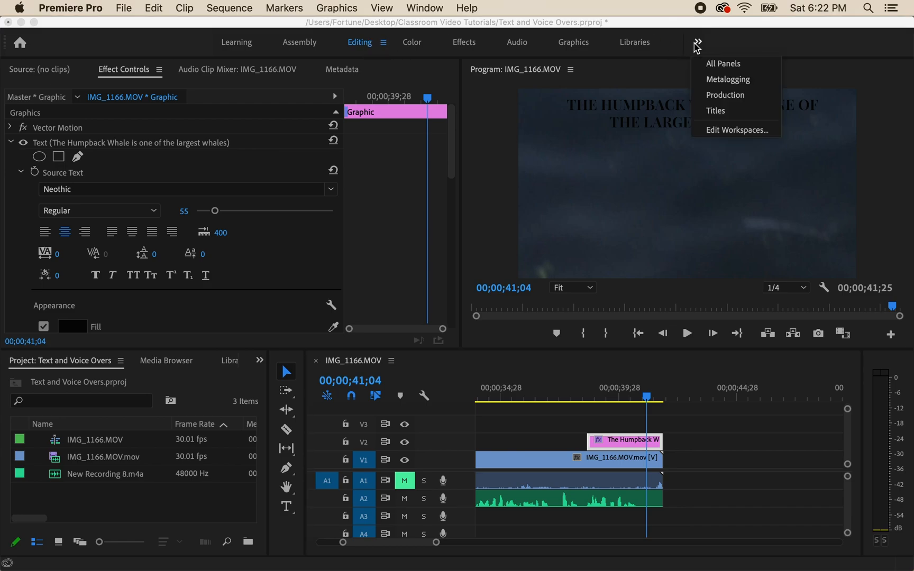
click(710, 64)
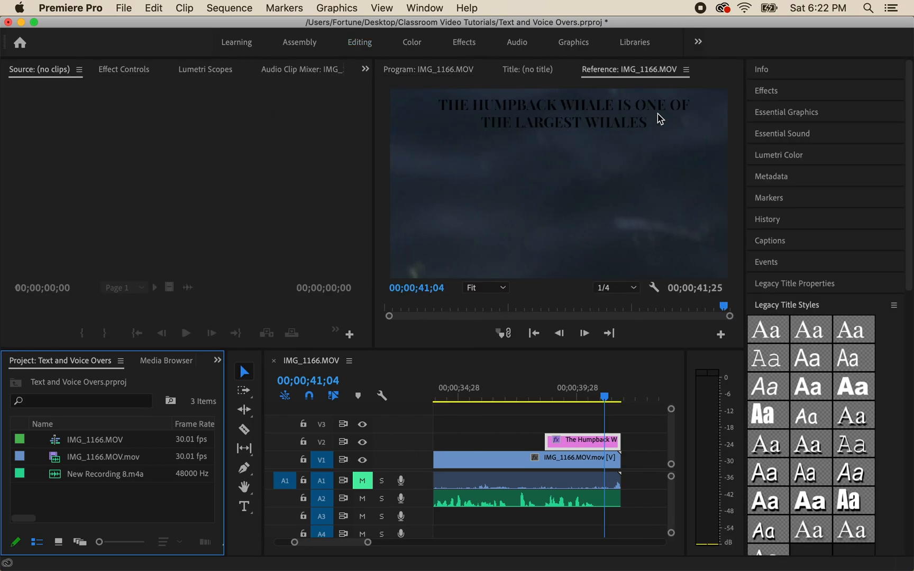
click(768, 92)
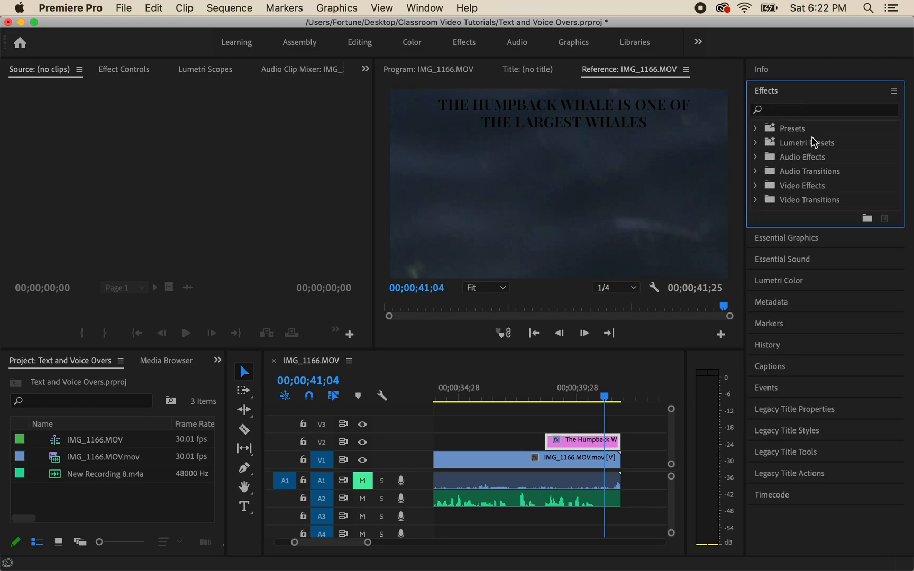
click(755, 186)
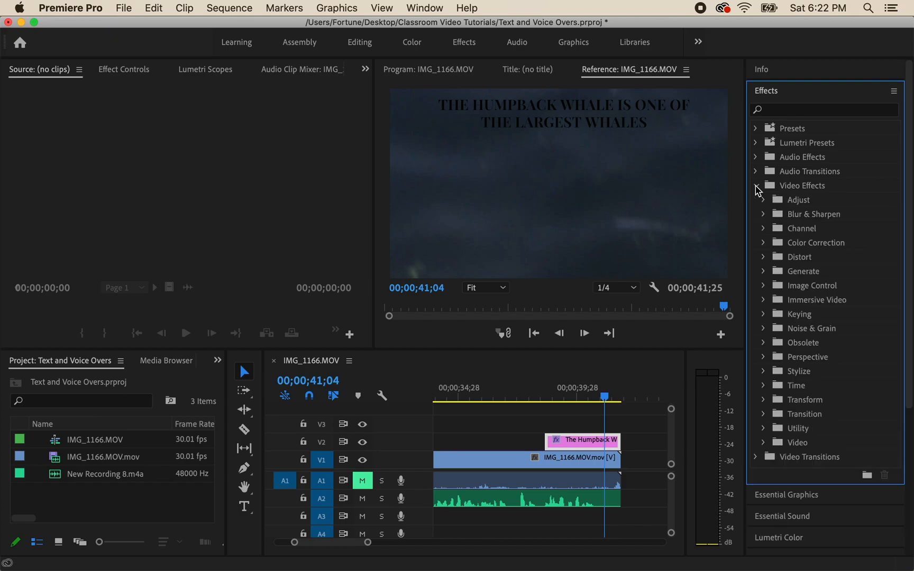
click(757, 186)
click(756, 200)
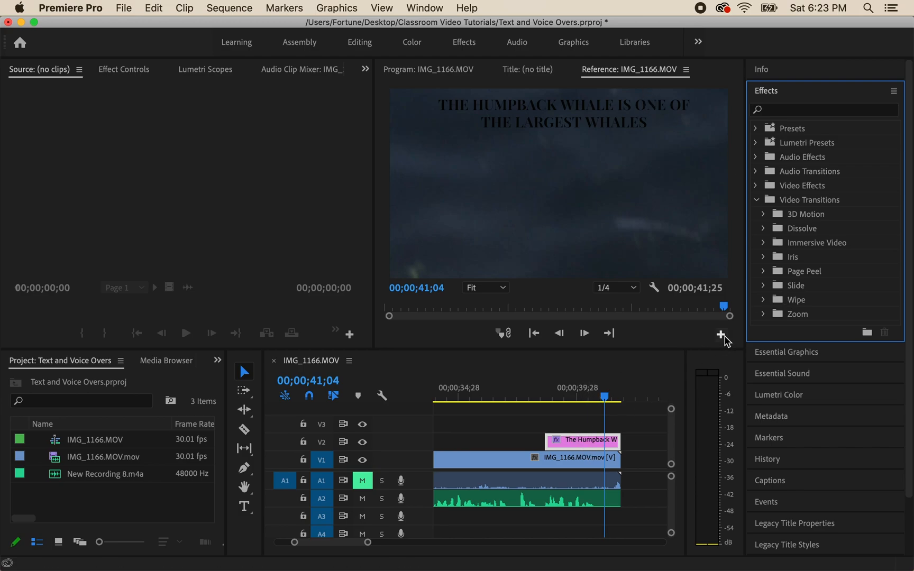
Apply the Film Dissolve transition to both the start and the end of the text clip on V2, and preview the fades.
click(764, 229)
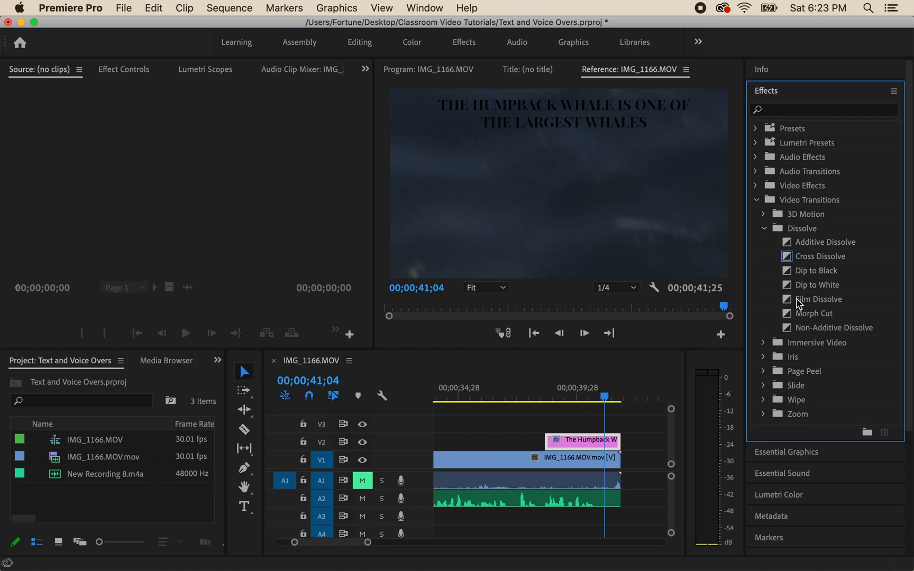
click(800, 305)
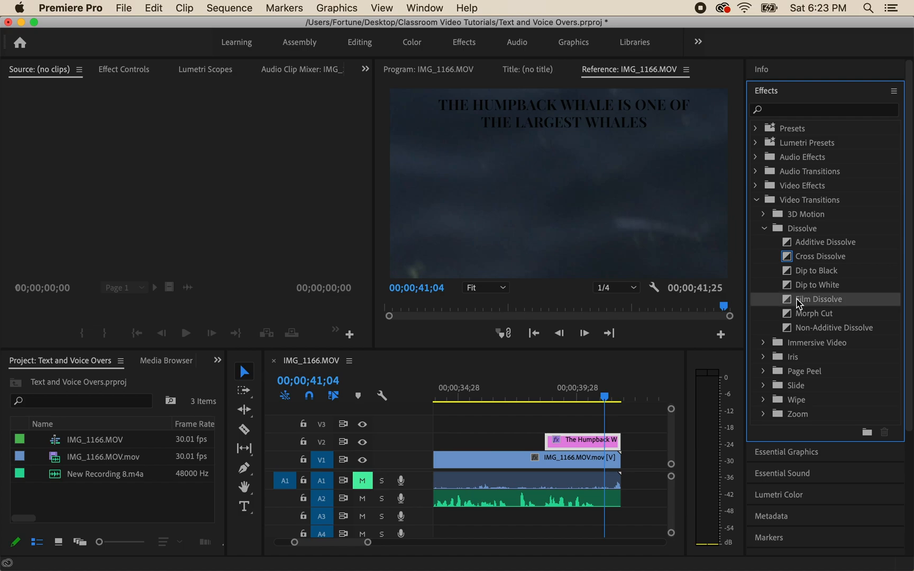
drag(799, 304, 555, 446)
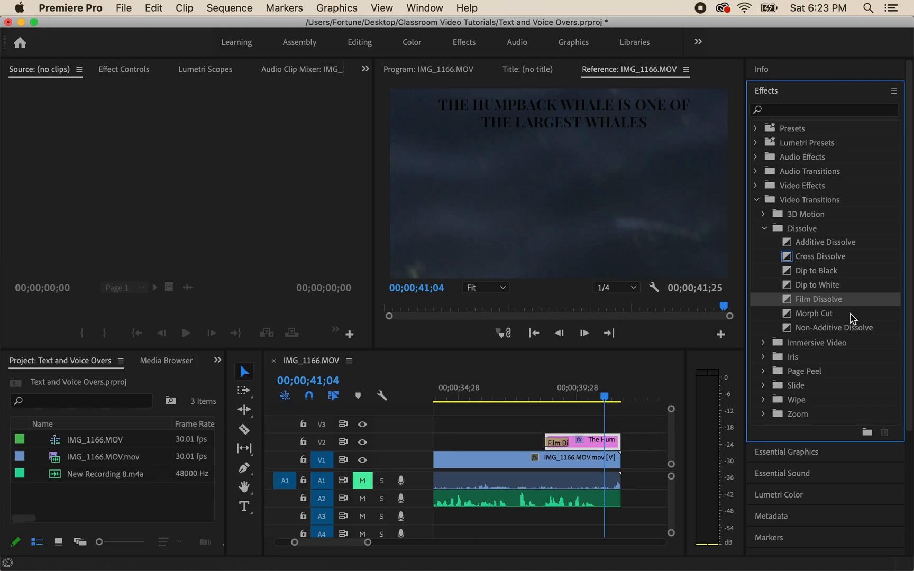
drag(803, 303, 614, 449)
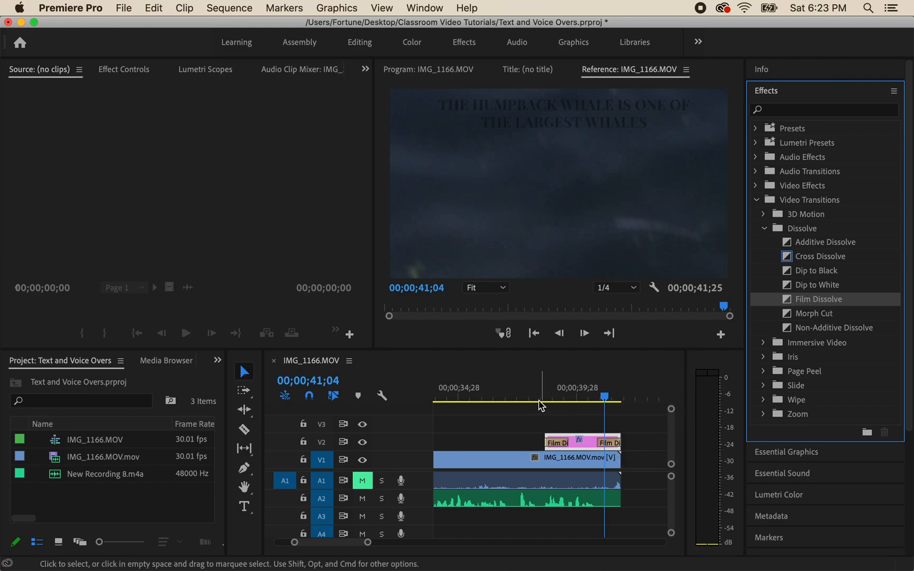
click(535, 400)
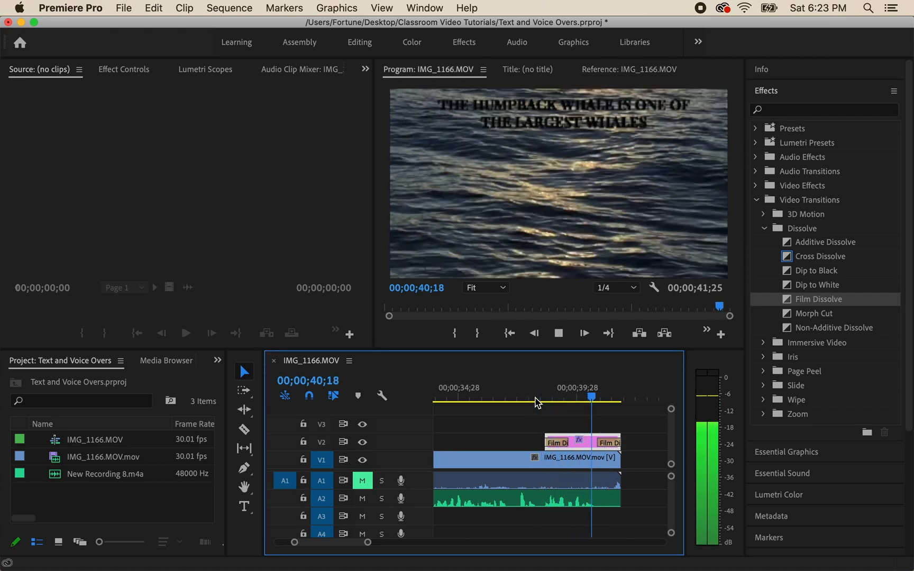
key(space)
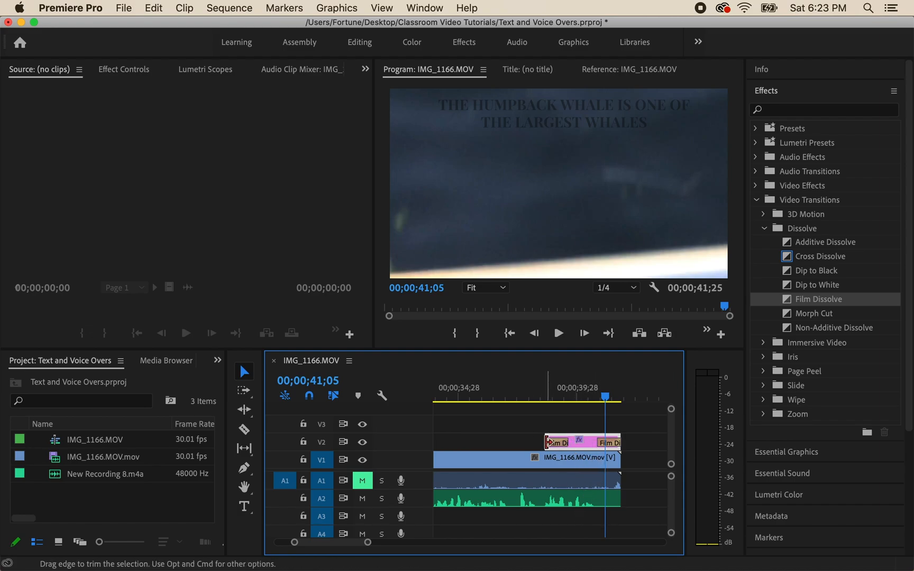
Move the text clip with its dissolves earlier on V2 so it starts where the voice-over recording on A2 begins.
drag(575, 447, 493, 451)
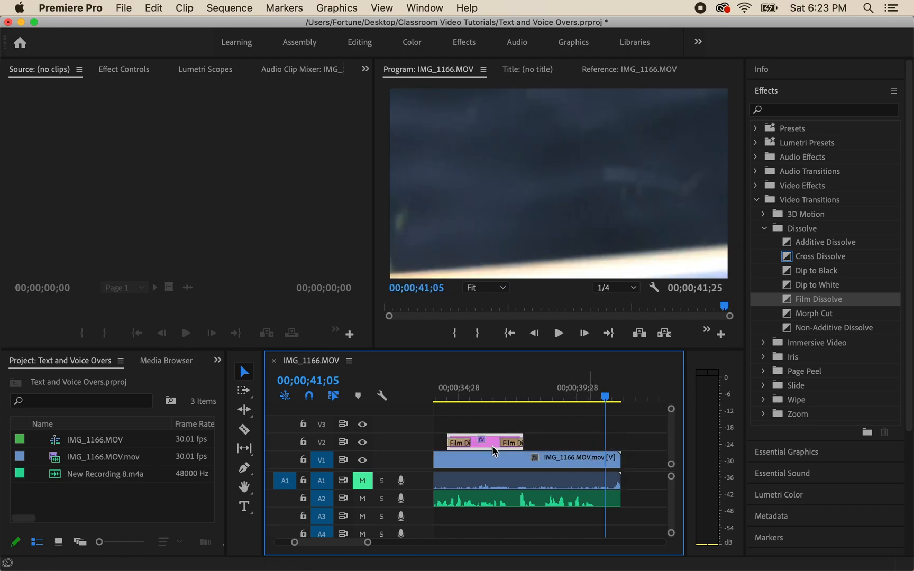
click(482, 395)
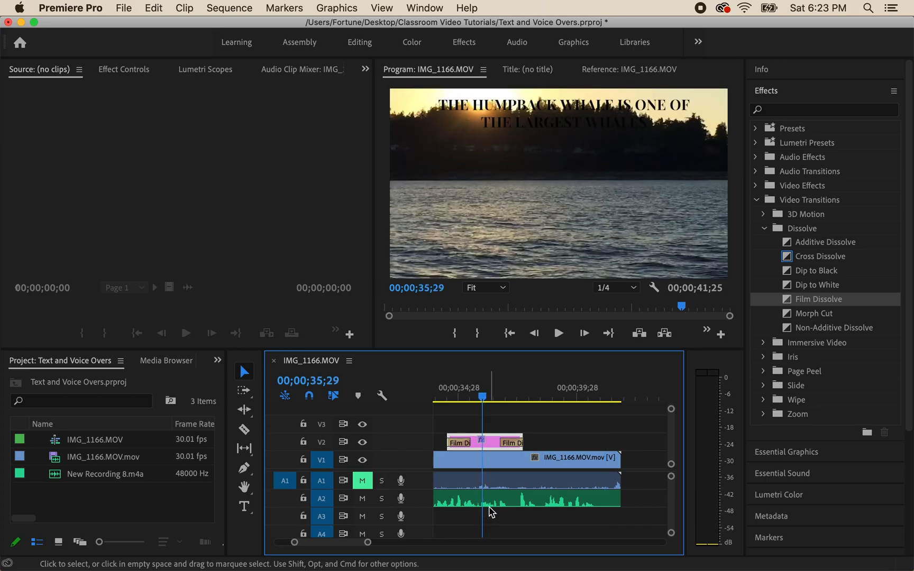
scroll(490, 510, left, 3)
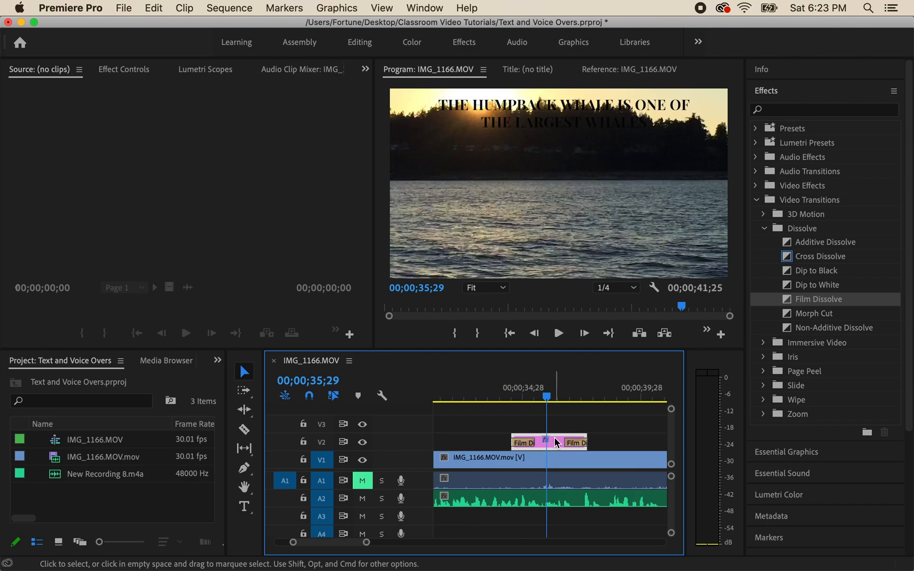
drag(554, 438, 481, 446)
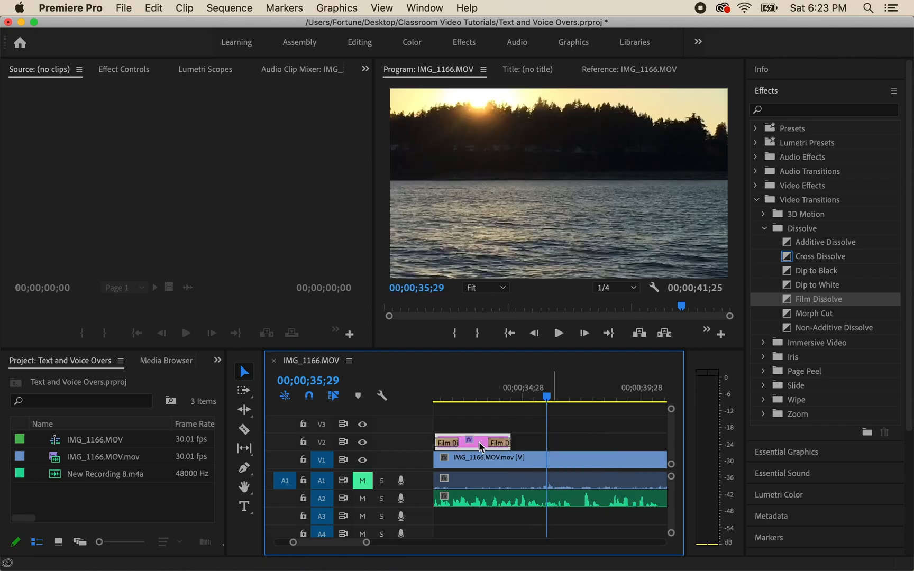
scroll(480, 446, left, 5)
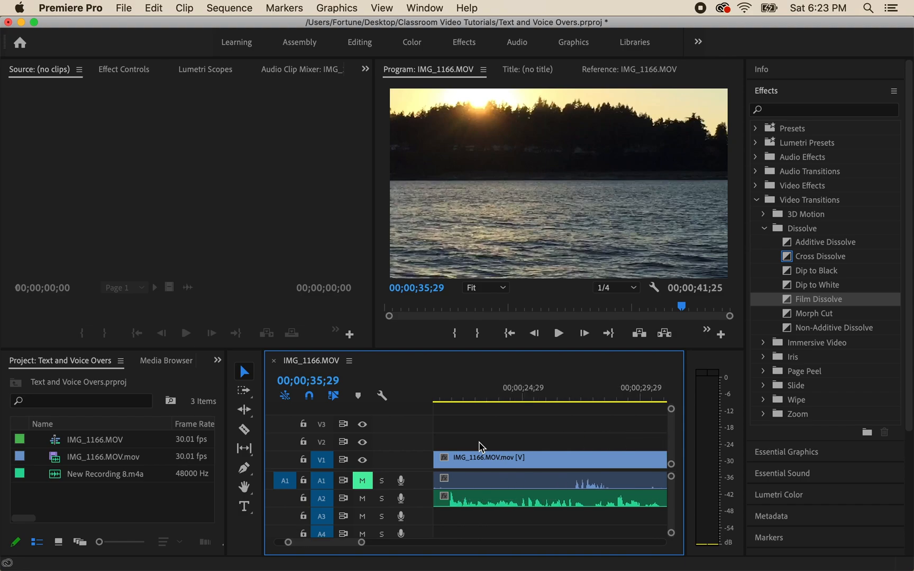
scroll(480, 446, down, 5)
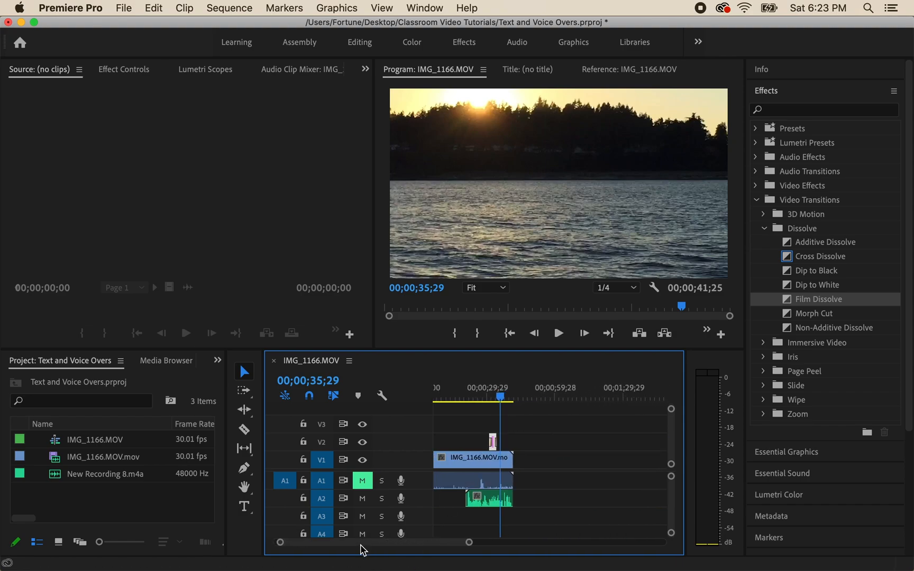
drag(371, 544, 351, 543)
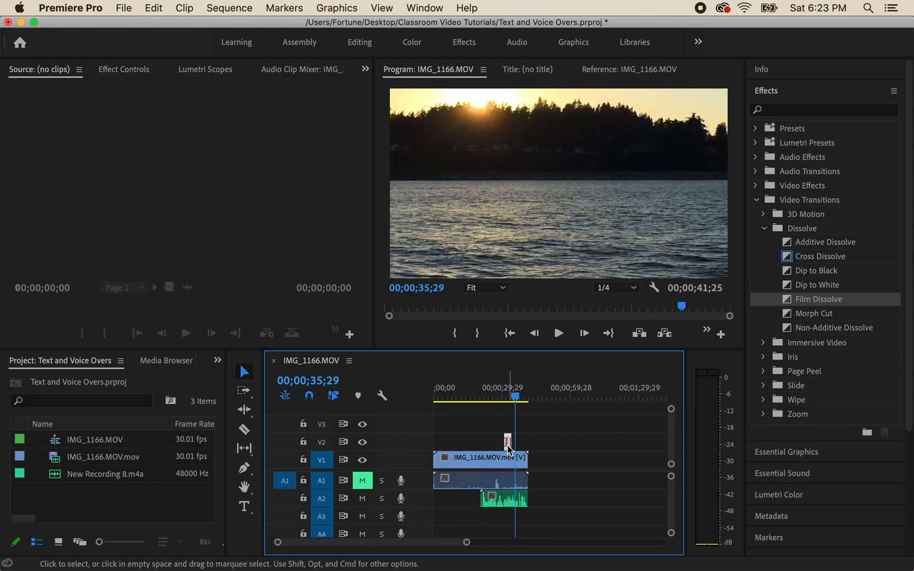
drag(509, 449, 487, 451)
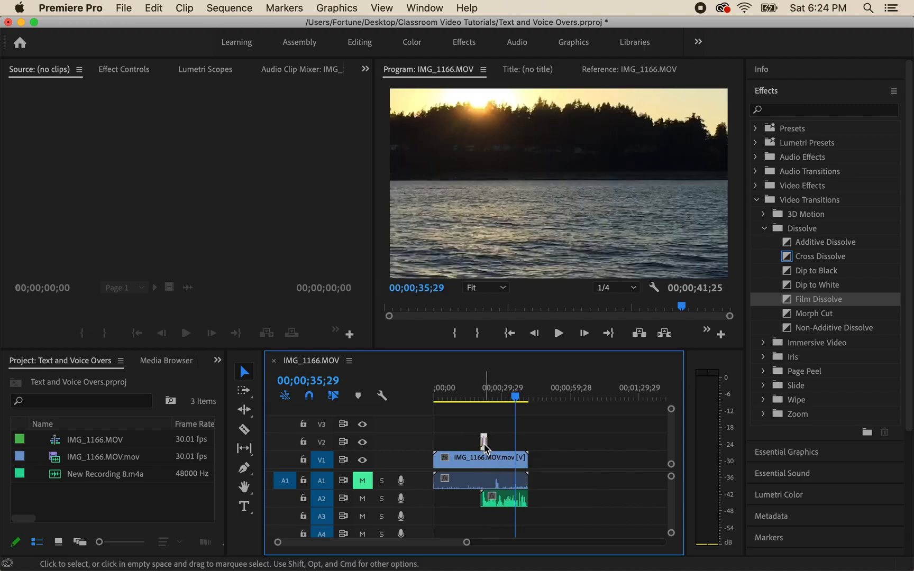
Show the effect controls of the text clip on V2 and collapse its Text properties to reach the Motion settings.
alt+scroll(486, 447, up, 6)
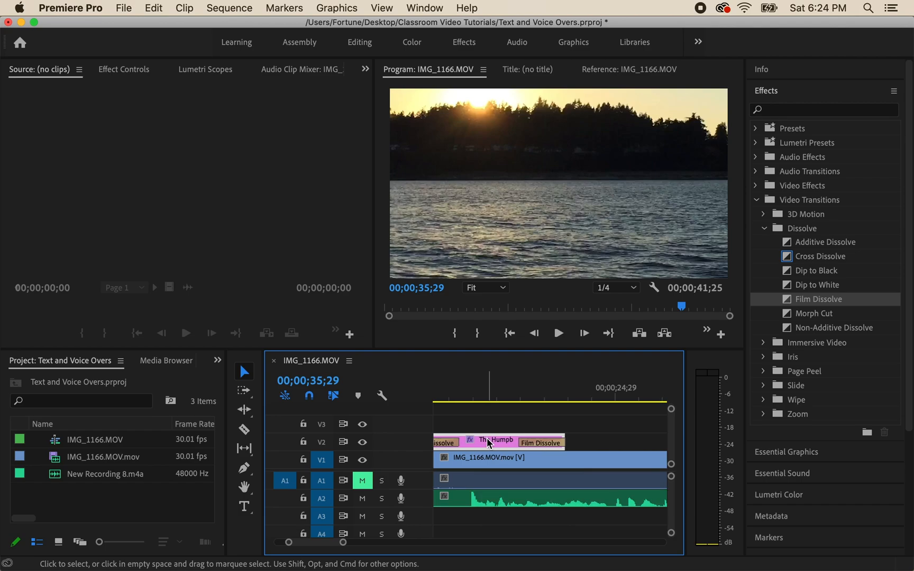
click(133, 71)
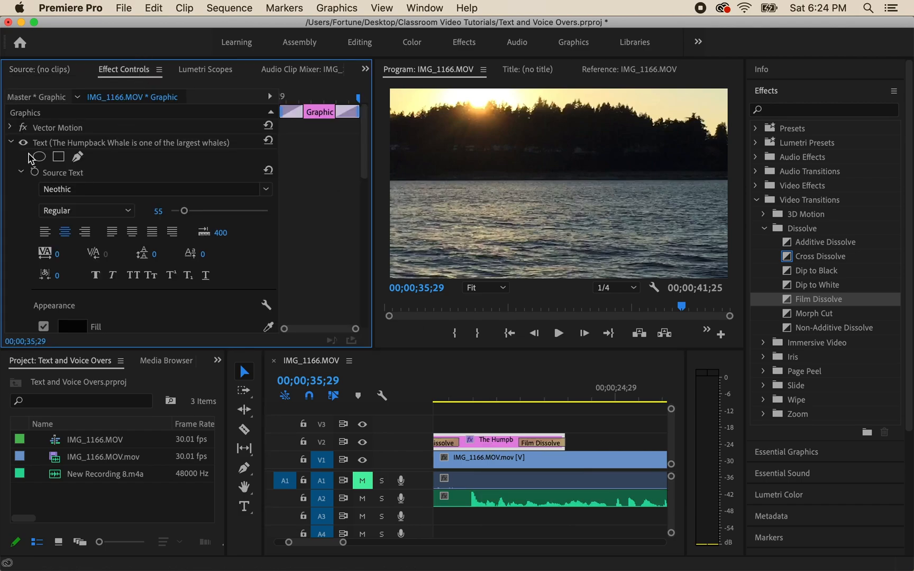
click(11, 142)
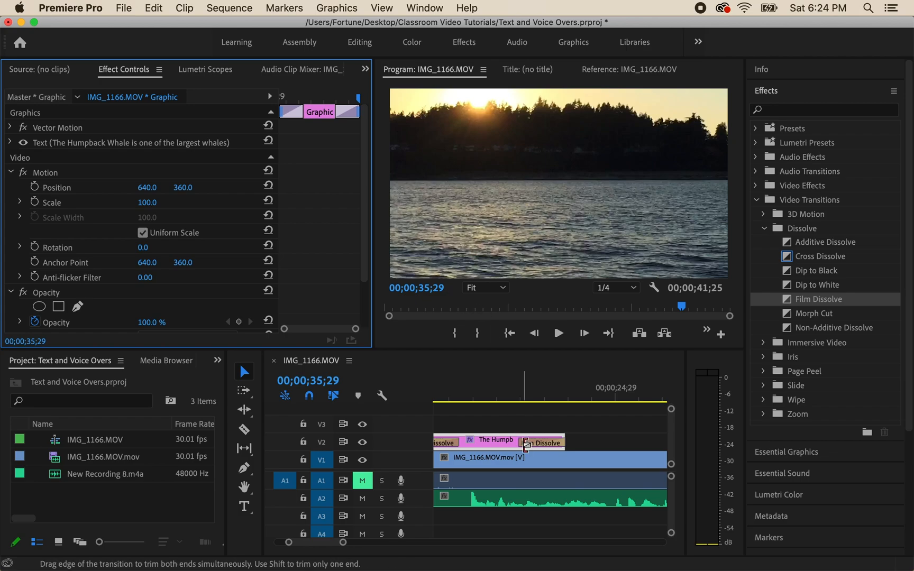
Mute track A2 and start Scale keyframing on the text clip at 00;00;21;20, where its opening dissolve ends.
key(Left)
key(Left)
key(Left)
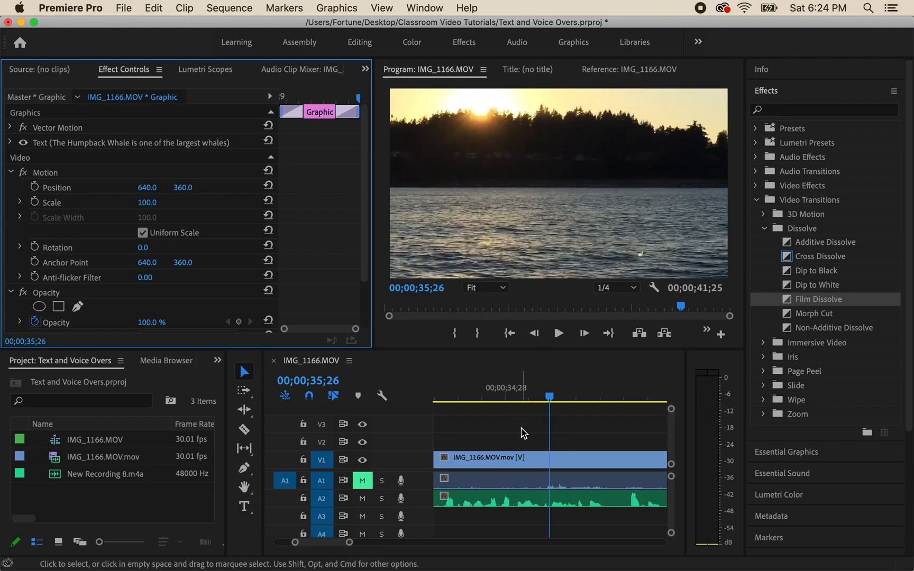
scroll(524, 434, down, 5)
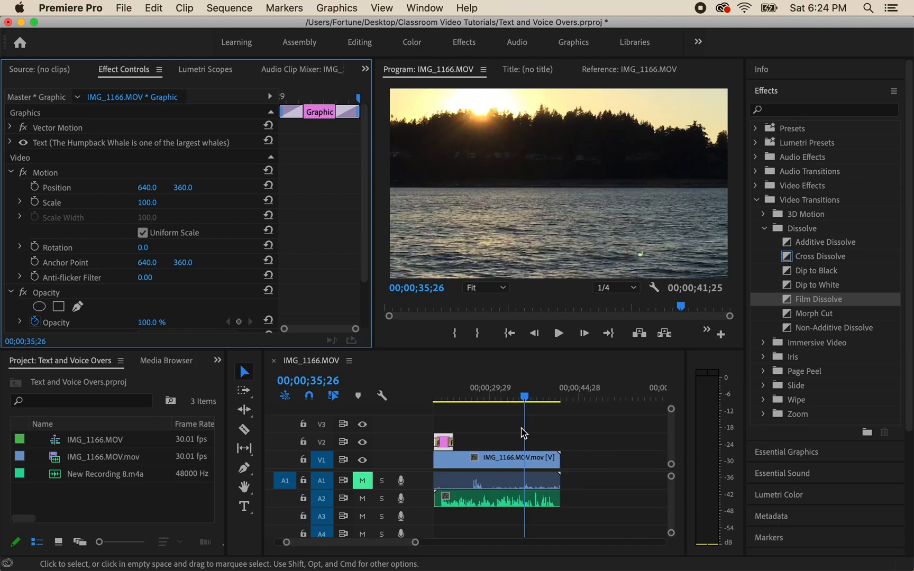
click(439, 397)
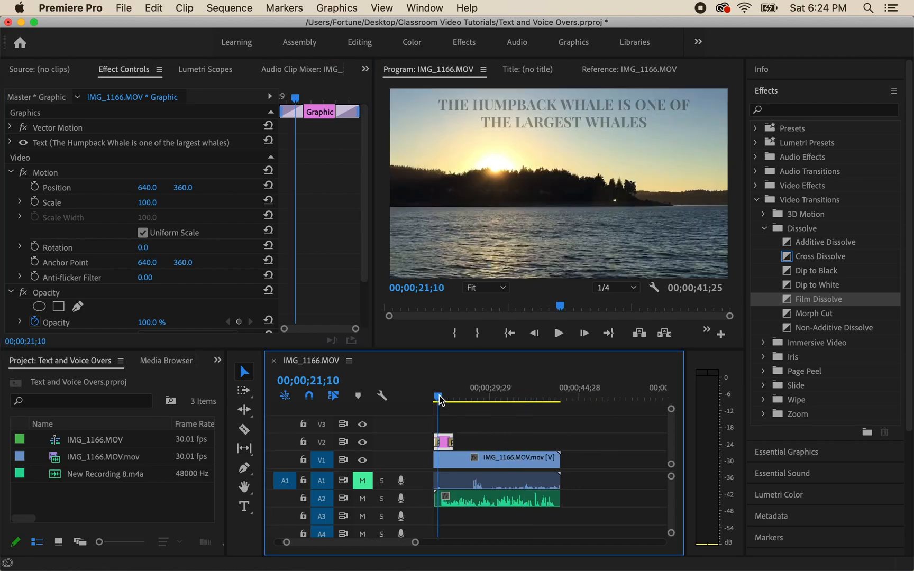
scroll(479, 461, left, 3)
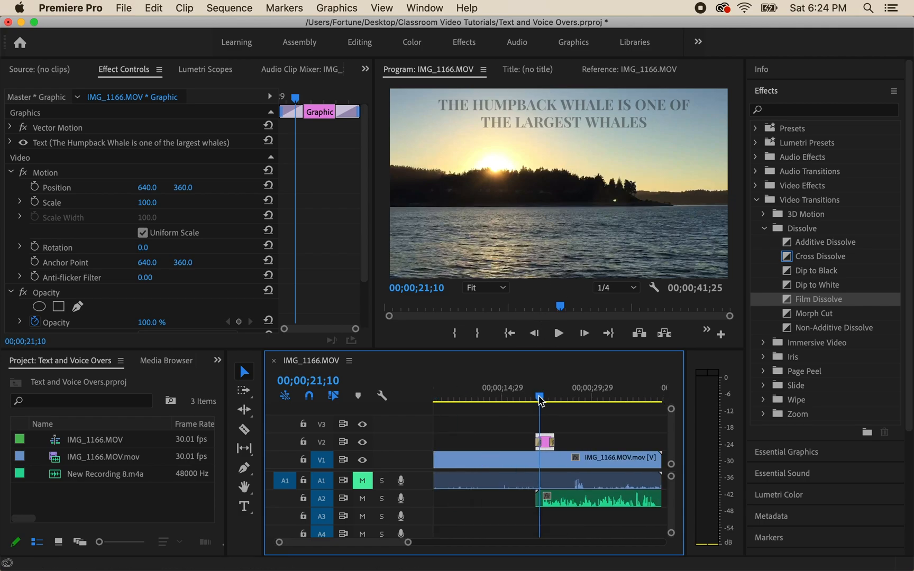
drag(541, 402, 544, 401)
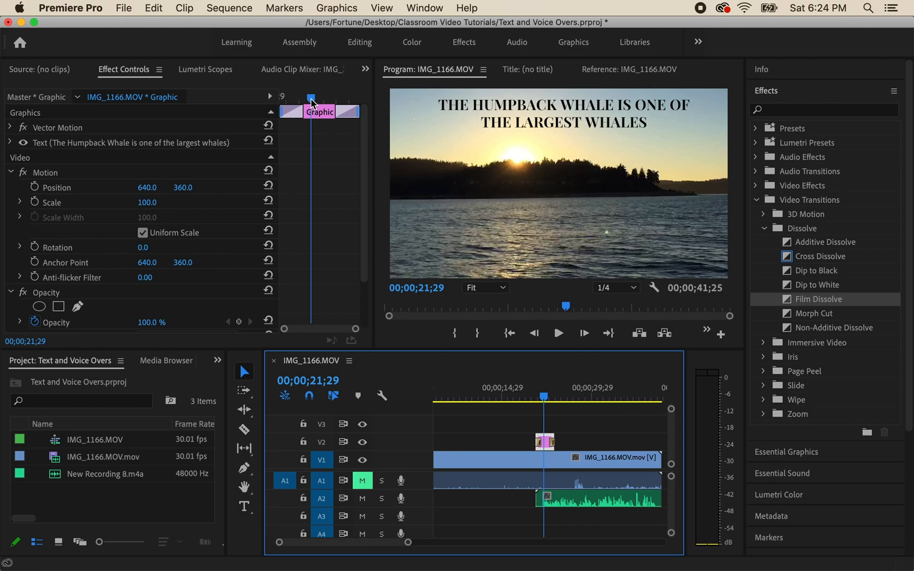
drag(312, 103, 303, 104)
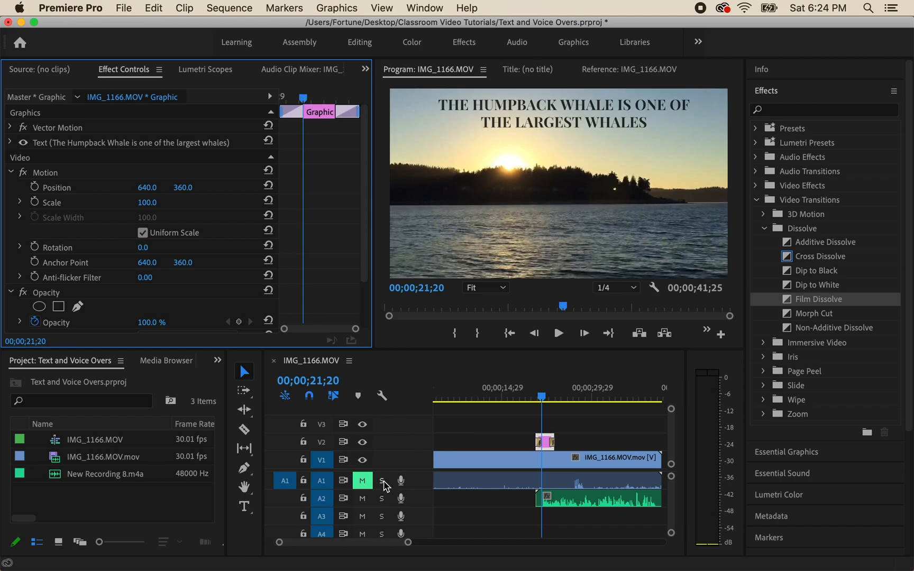
click(363, 499)
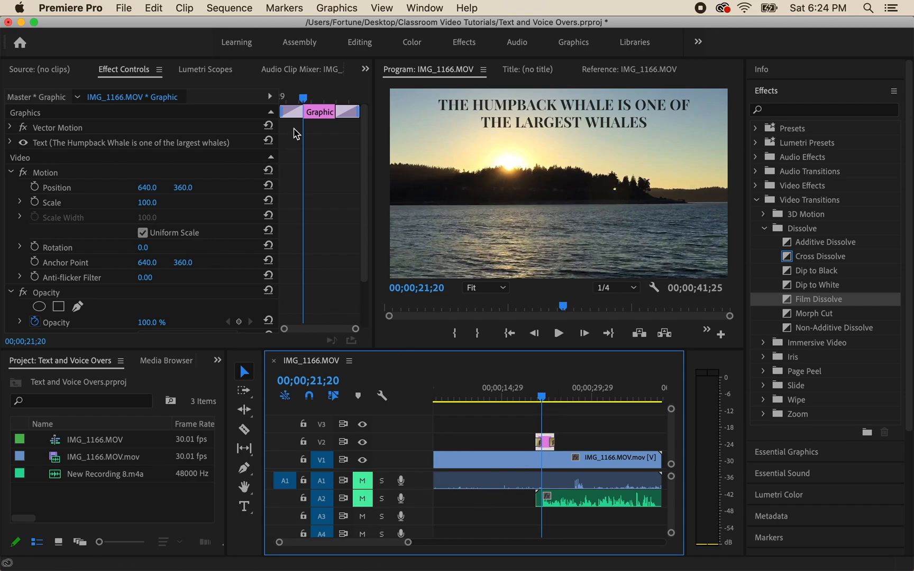
click(35, 202)
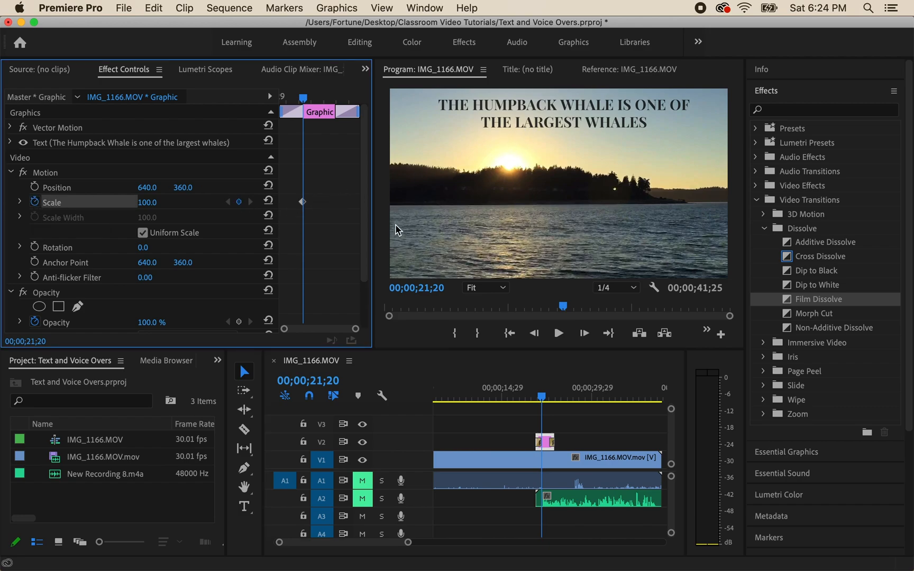
Add a second Scale keyframe to the text clip at 00;00;22;22 with a value of 7.0.
drag(304, 98, 330, 101)
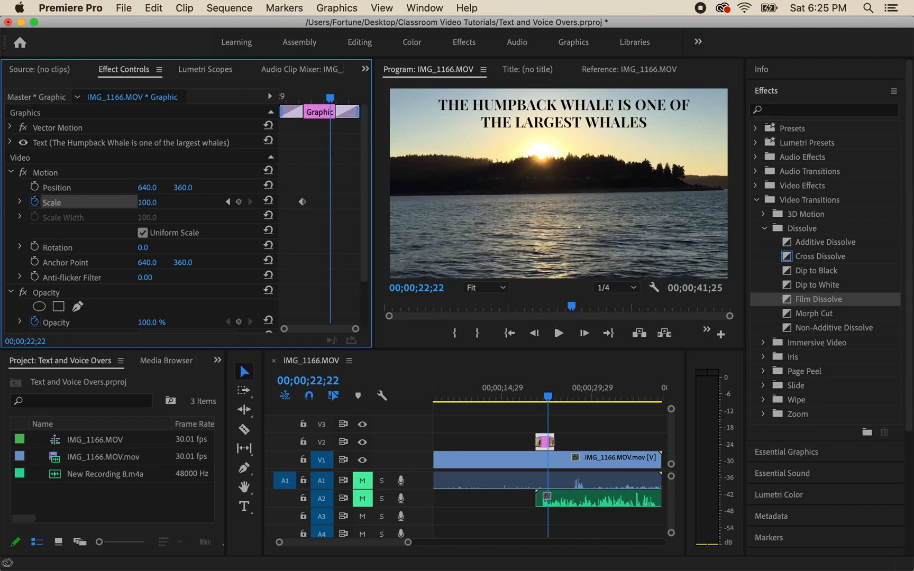
click(158, 199)
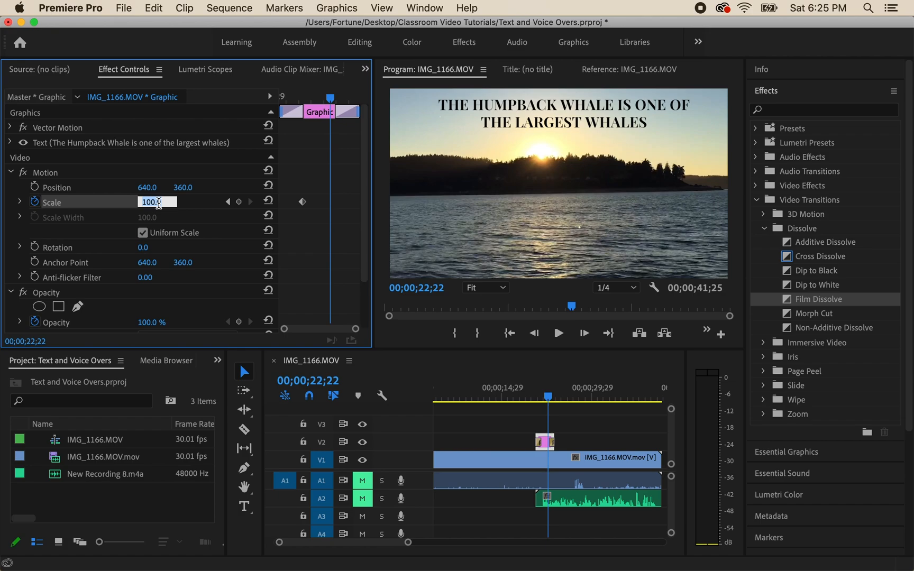
key(Return)
drag(161, 209, 119, 209)
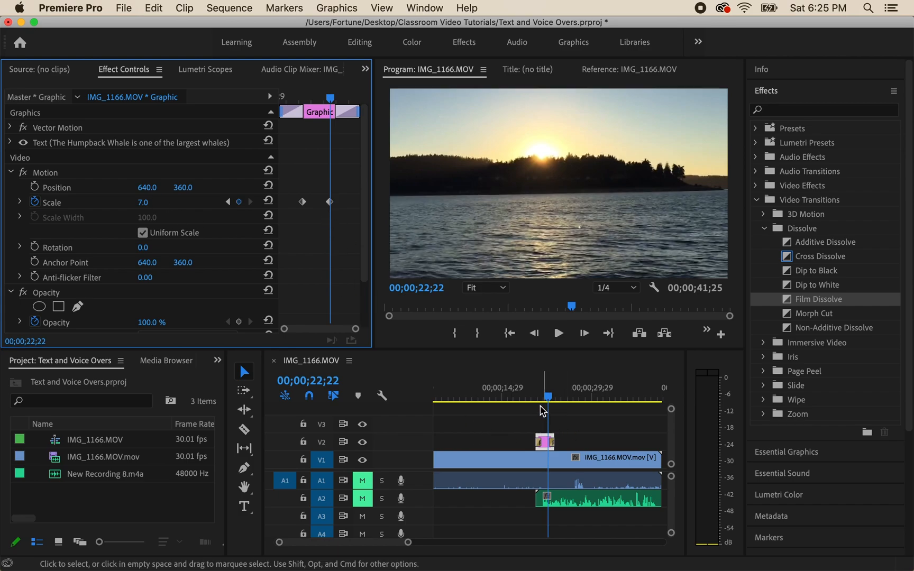
Play back the sequence from just before the text clip to check the scale animation.
click(523, 400)
drag(522, 401, 531, 402)
key(space)
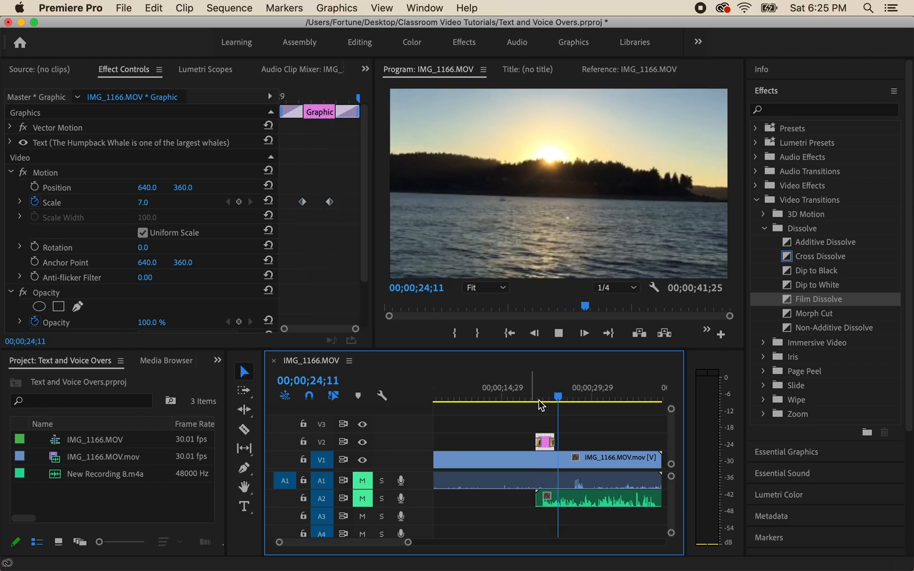
click(560, 334)
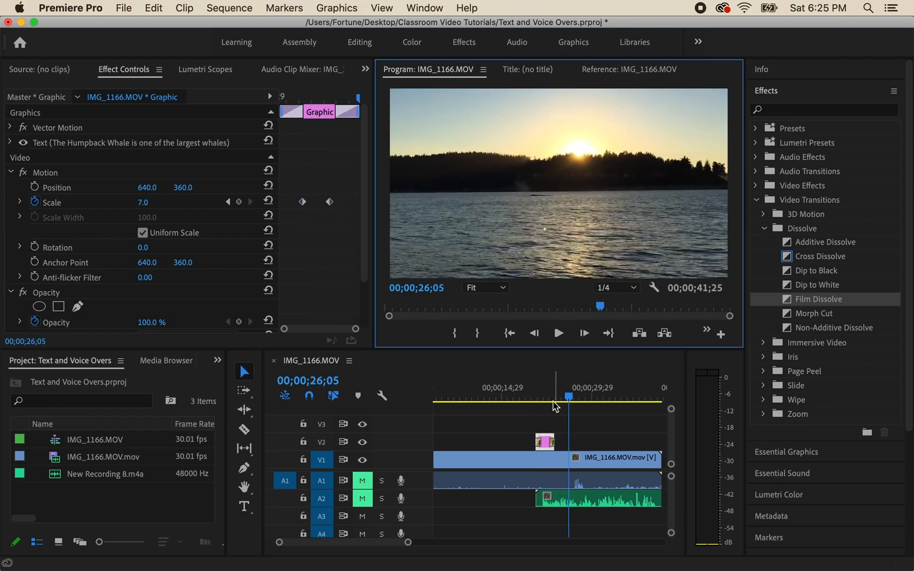
Extend the end of the text clip on V2 to about the 30-second mark.
alt+scroll(554, 448, up, 3)
scroll(555, 445, up, 1)
click(553, 445)
drag(554, 444, 650, 448)
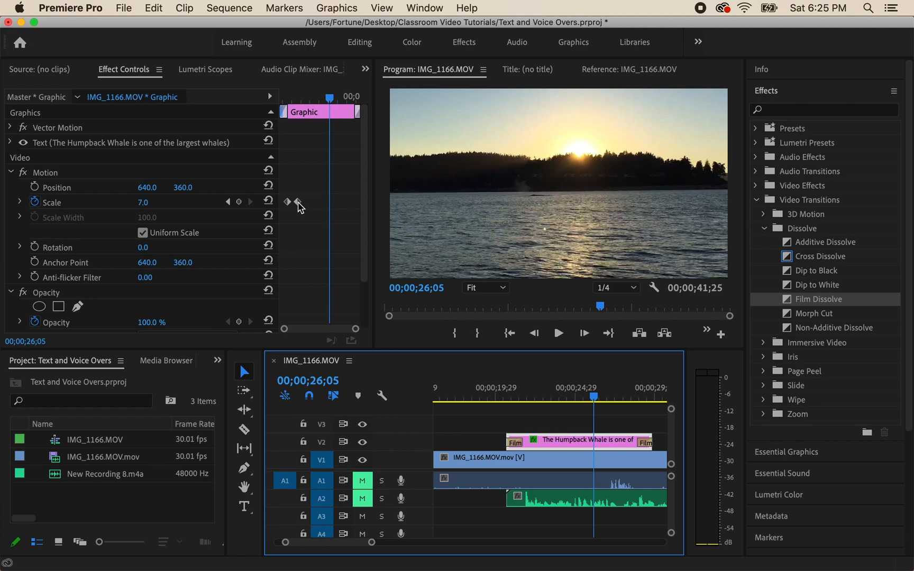
Move the second Scale keyframe to about 27 seconds, near the end of the text clip, and preview the slower shrink.
drag(299, 202, 340, 206)
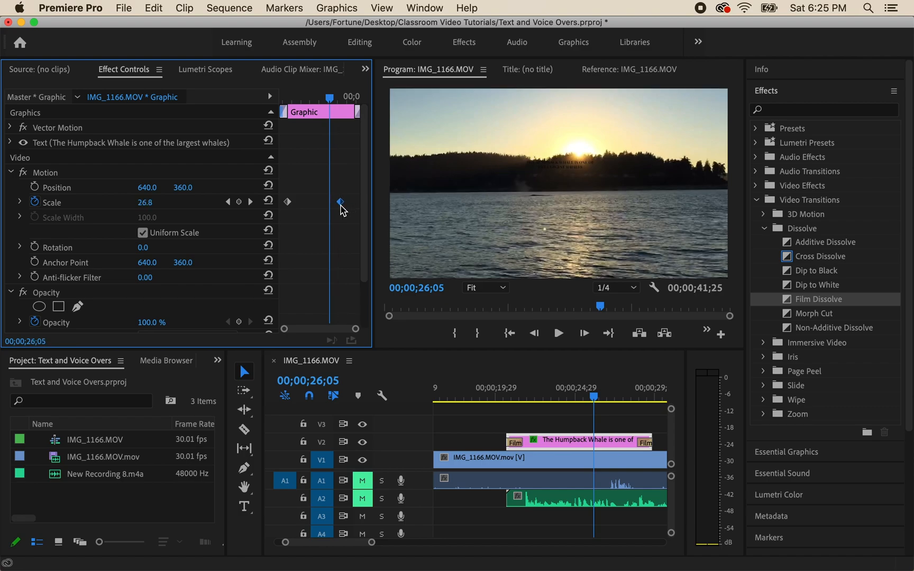
click(500, 396)
key(space)
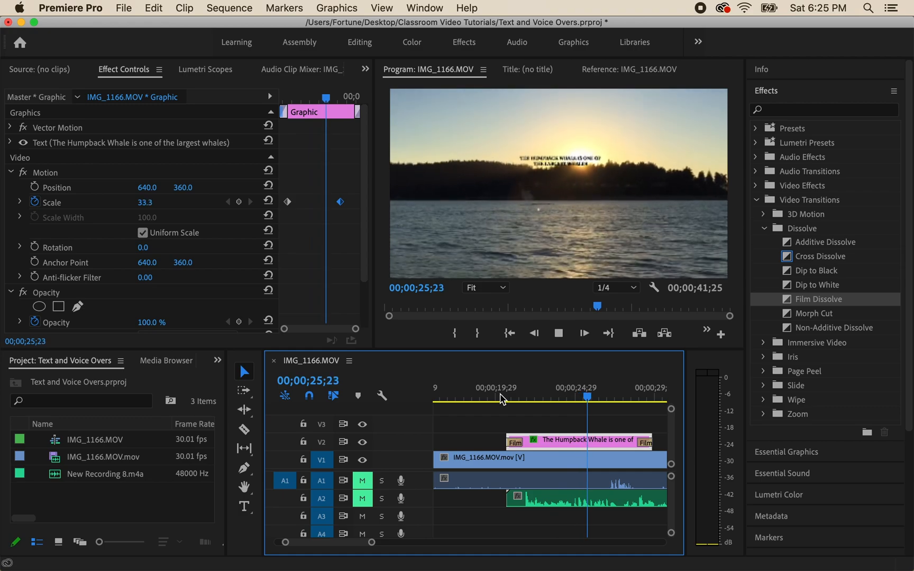
click(559, 334)
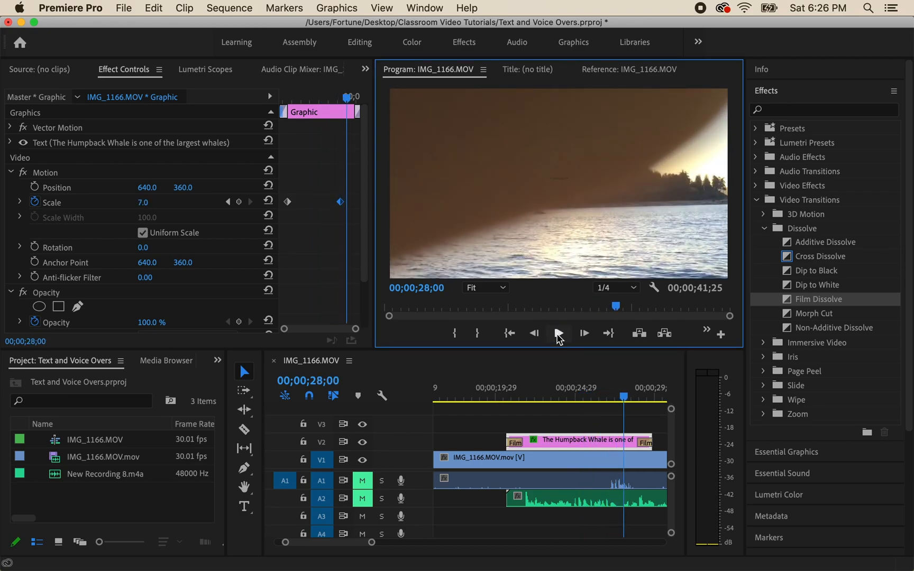